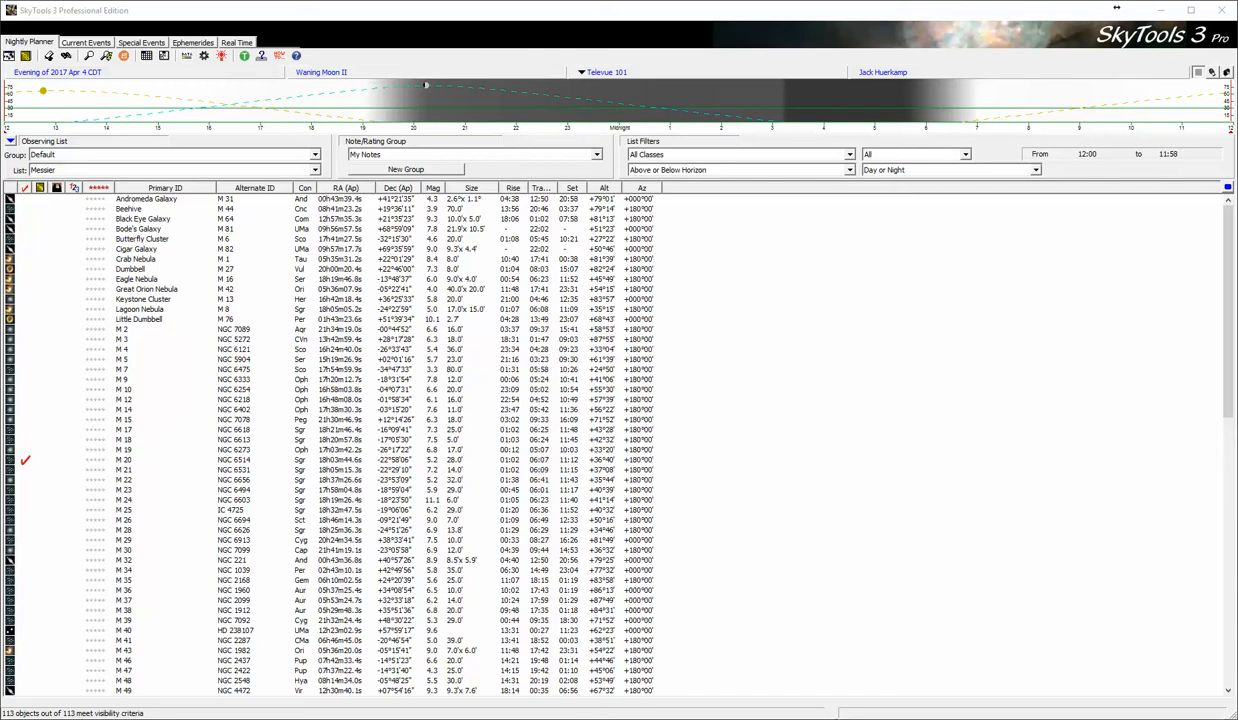
Open the ASCOM Telescope Chooser from SkyTools' Real Time telescope configuration and move it into clear view.
left_click(238, 43)
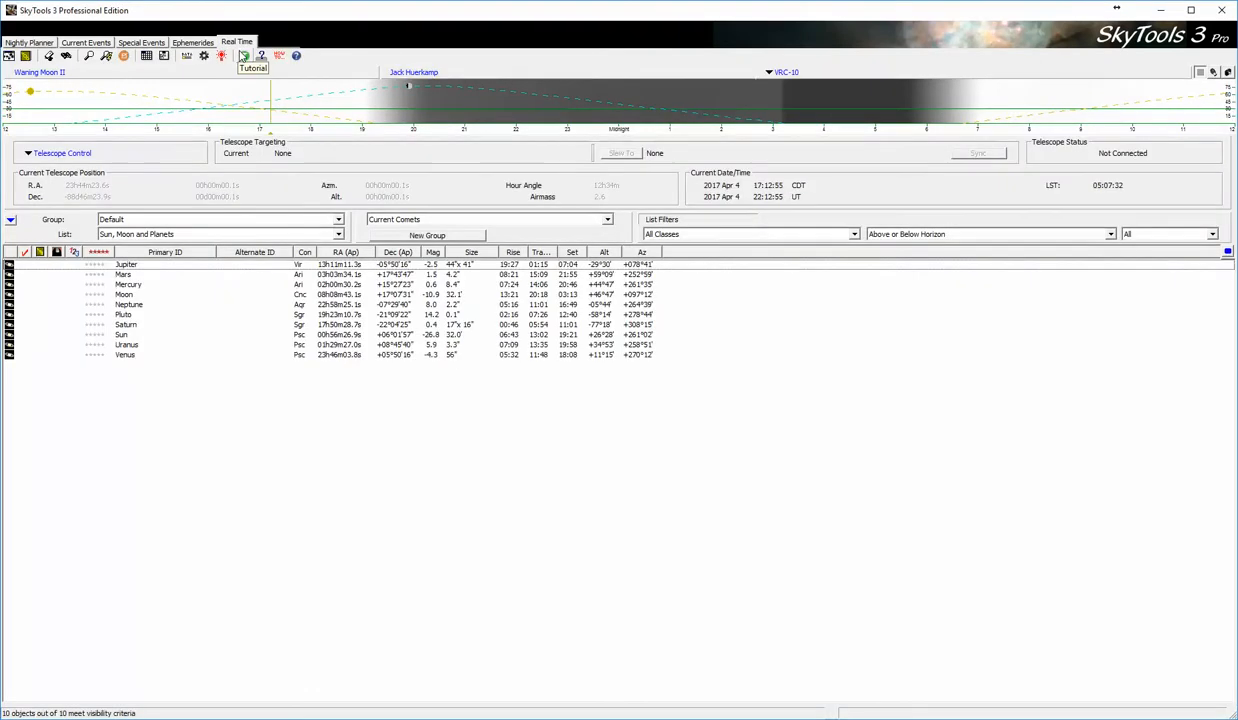
left_click(59, 155)
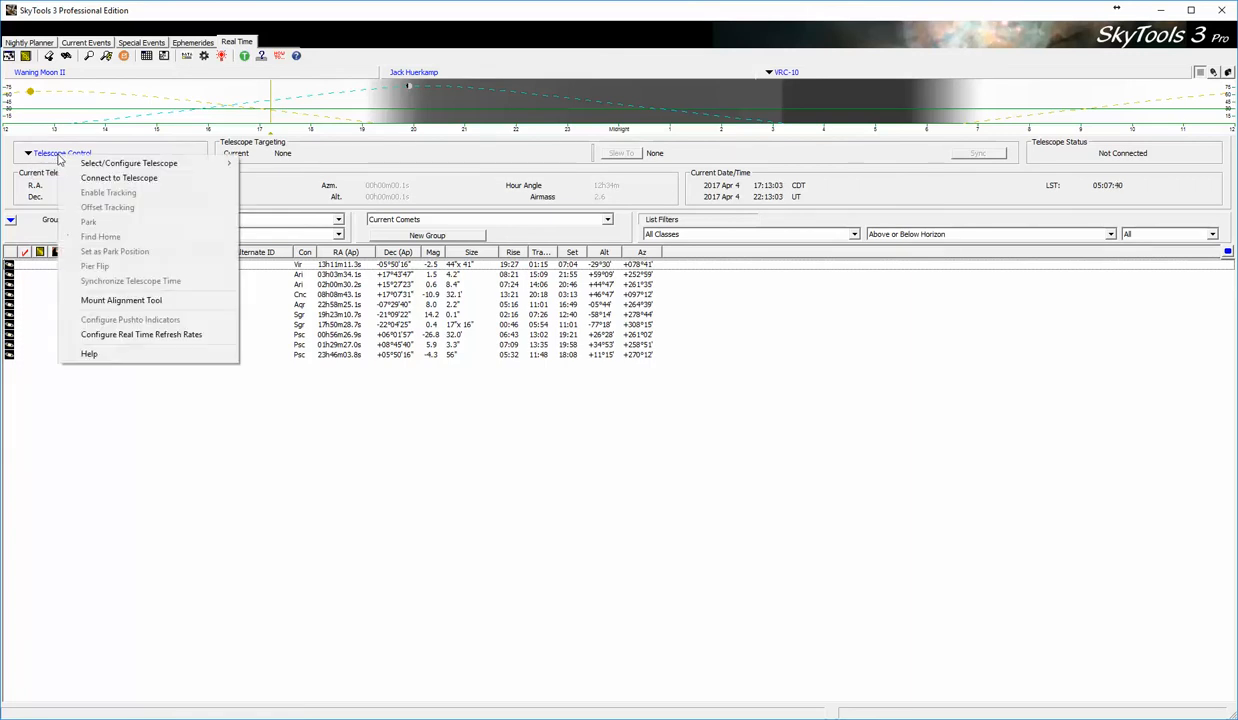
mouse_move(88, 166)
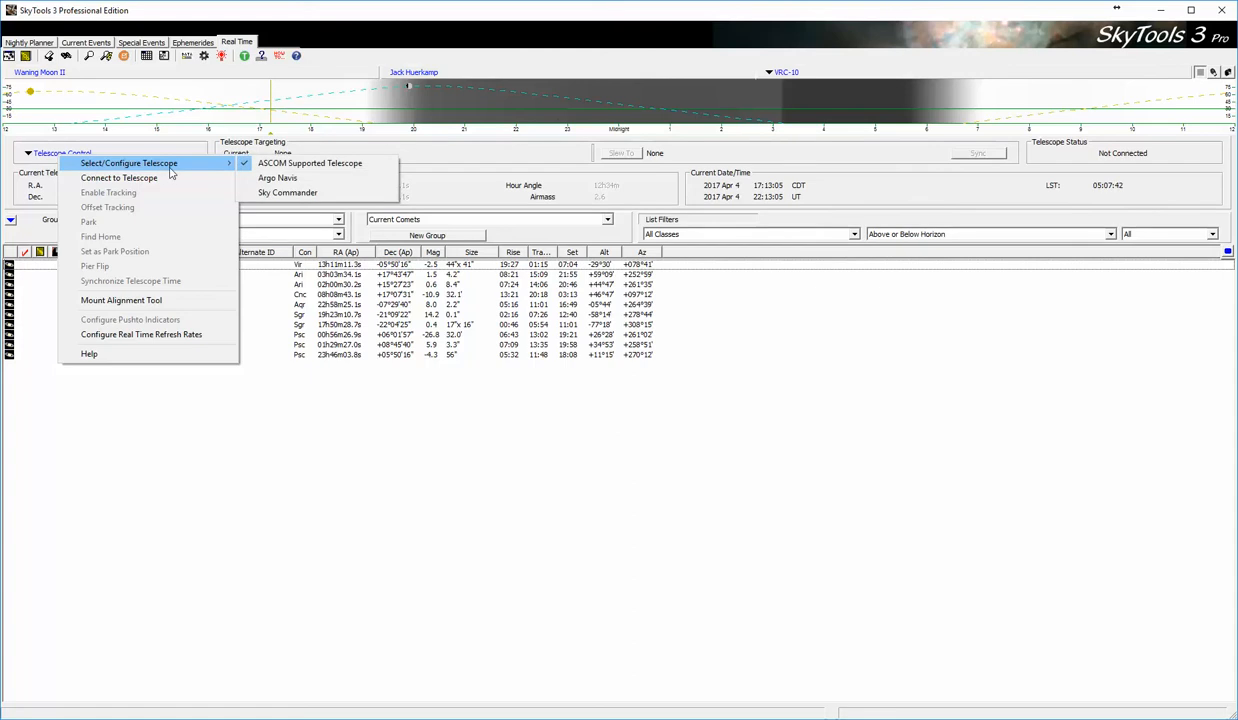
left_click(318, 165)
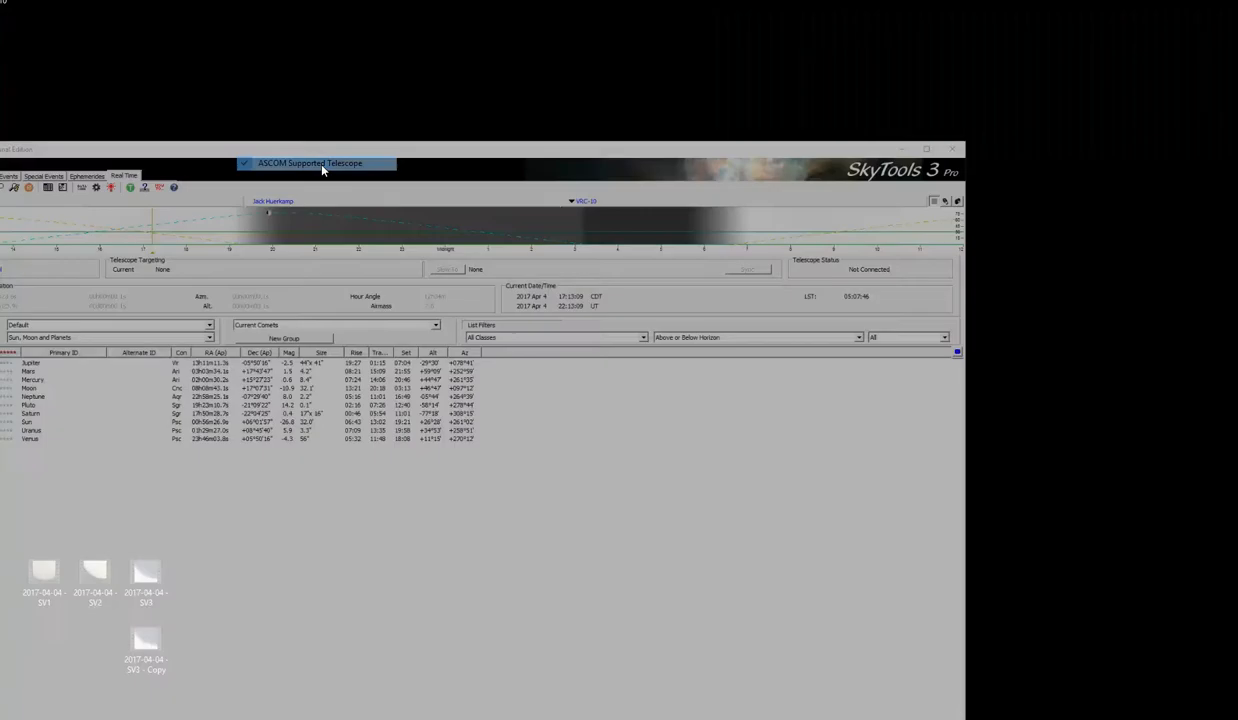
left_click_drag(190, 355, 452, 221)
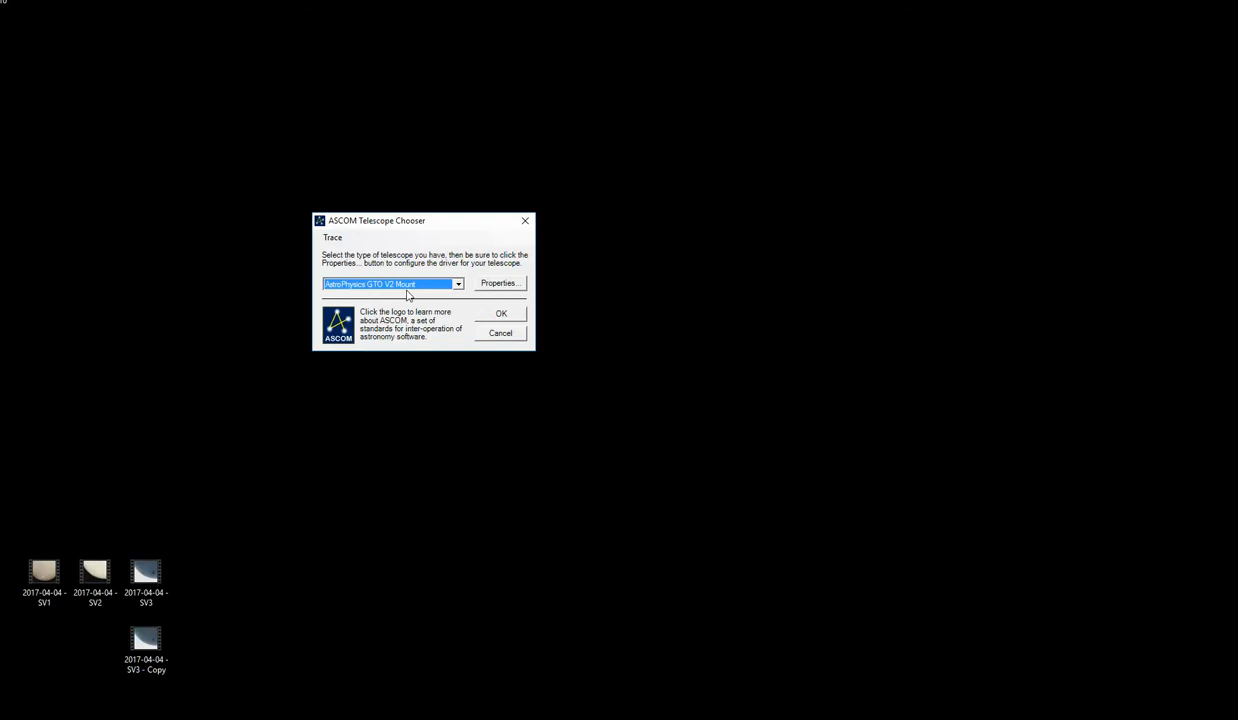
Review the AstroPhysics GTO V2 Mount driver's properties and accept it as the ASCOM telescope.
left_click(502, 287)
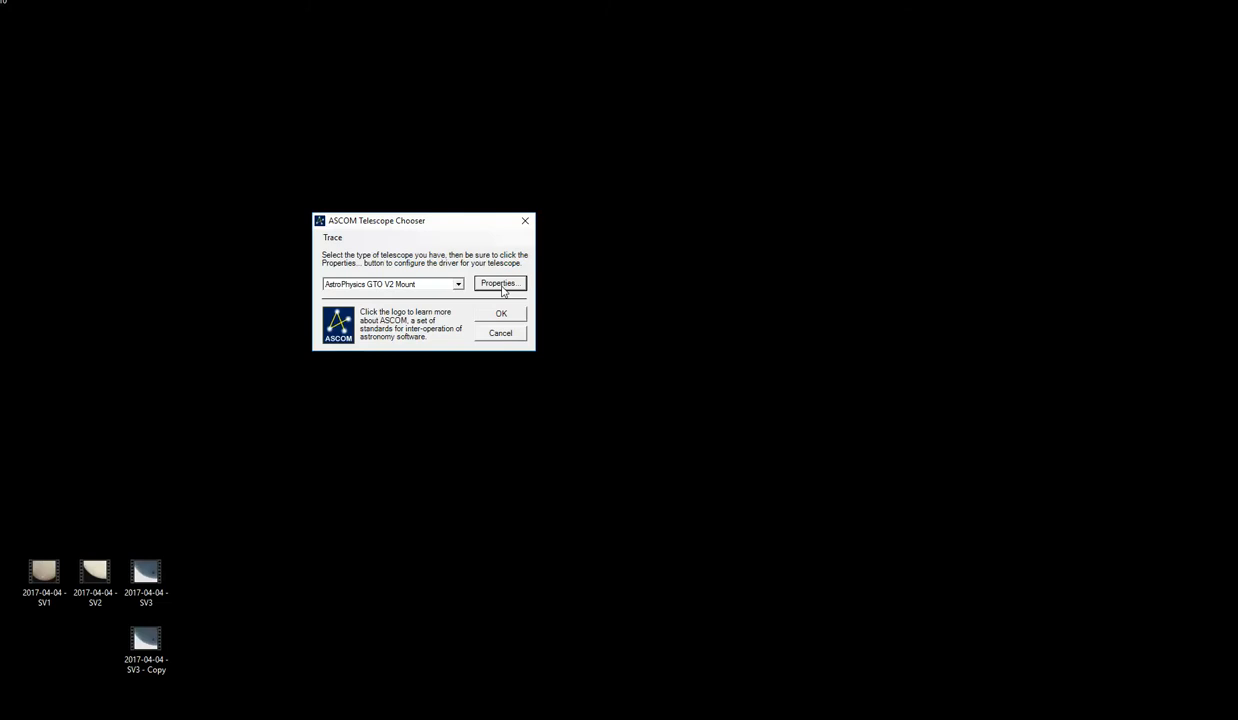
left_click_drag(173, 280, 444, 182)
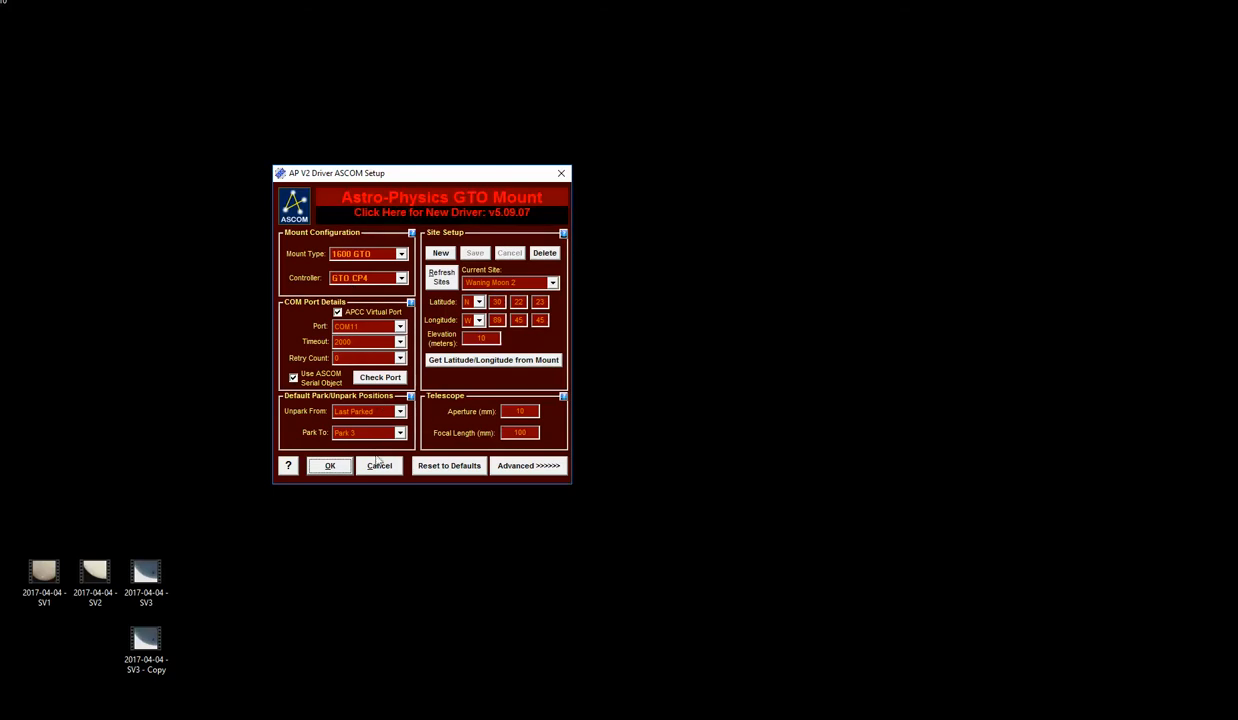
left_click(338, 468)
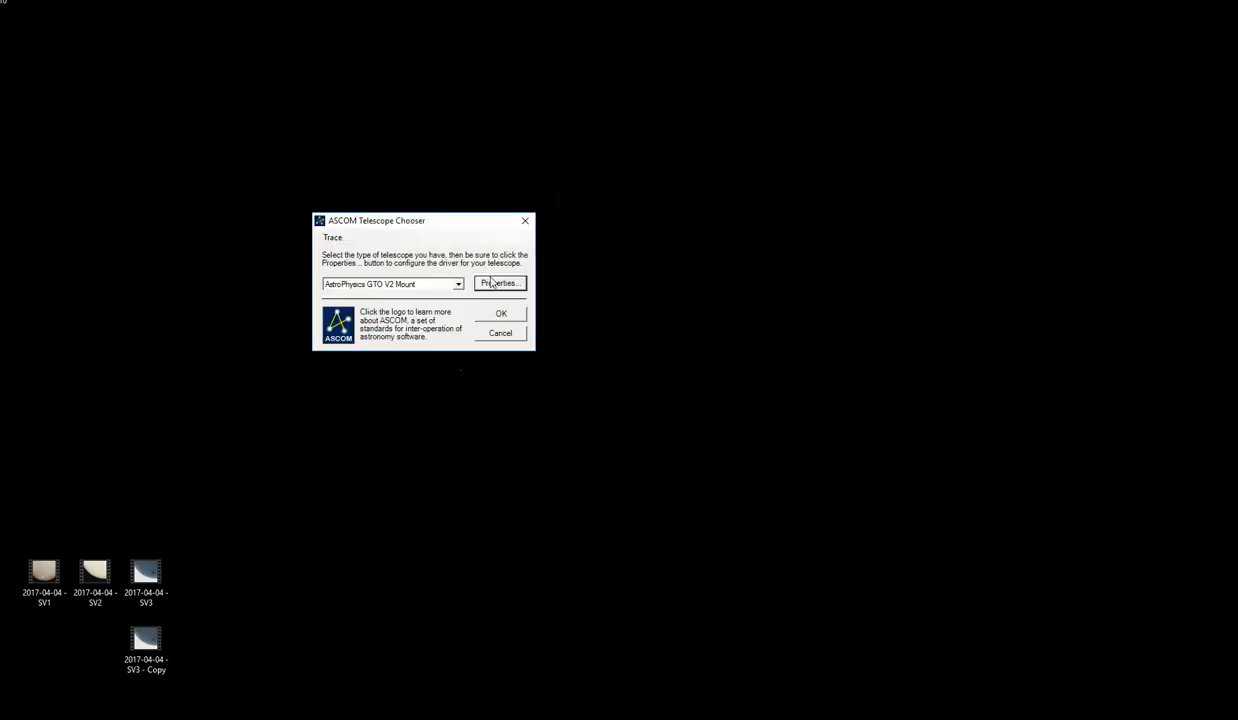
left_click(502, 316)
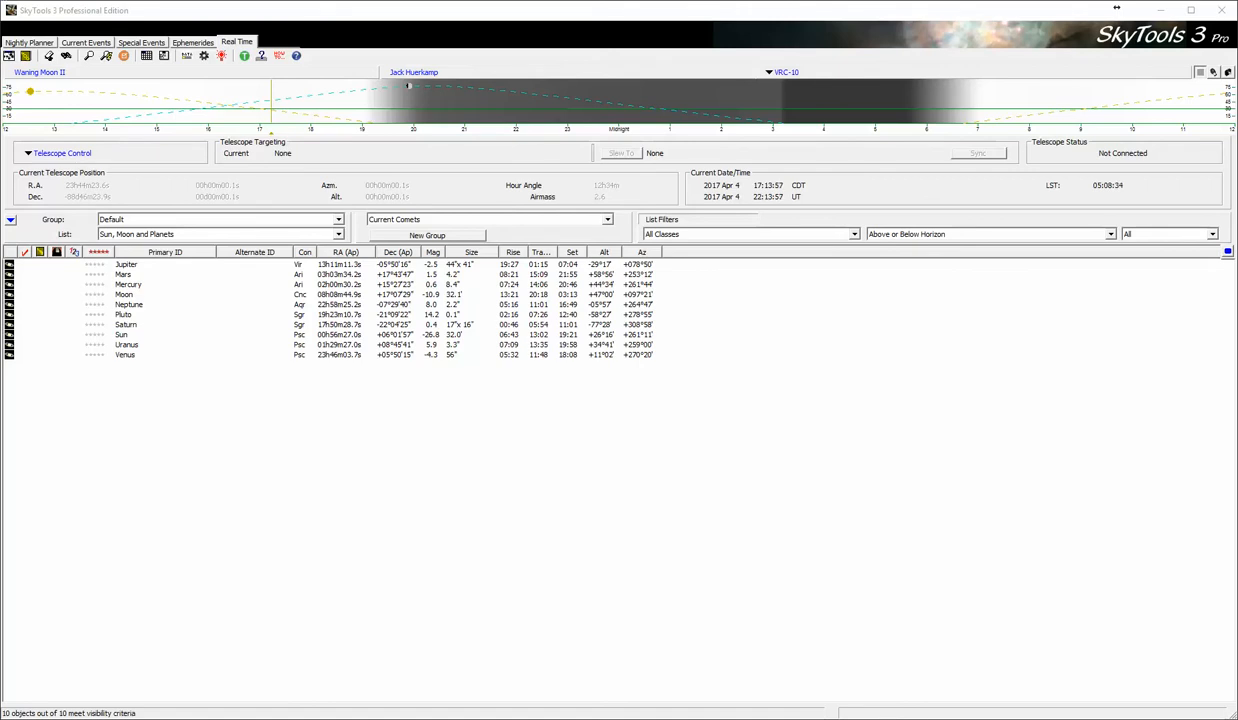
Switch to Astro-Physics Command Center and unpark the mount from the Last Parked position.
left_click_drag(392, 86, 517, 133)
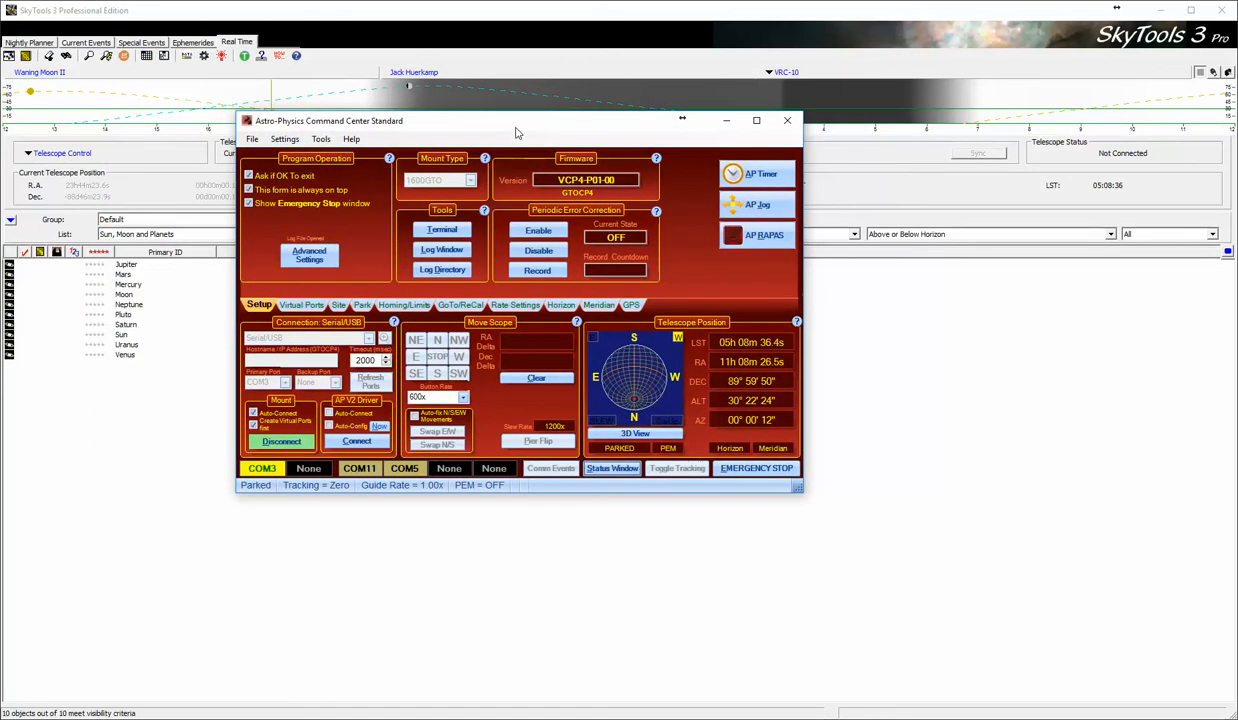
left_click(361, 307)
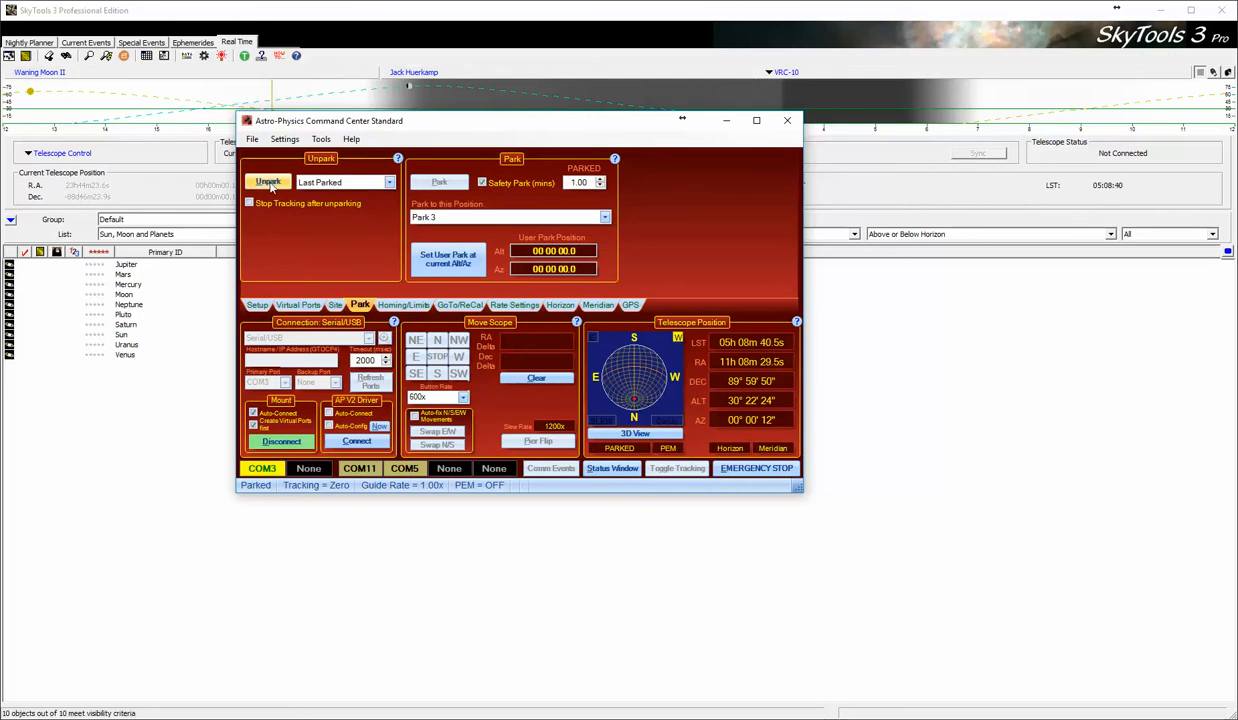
left_click(265, 182)
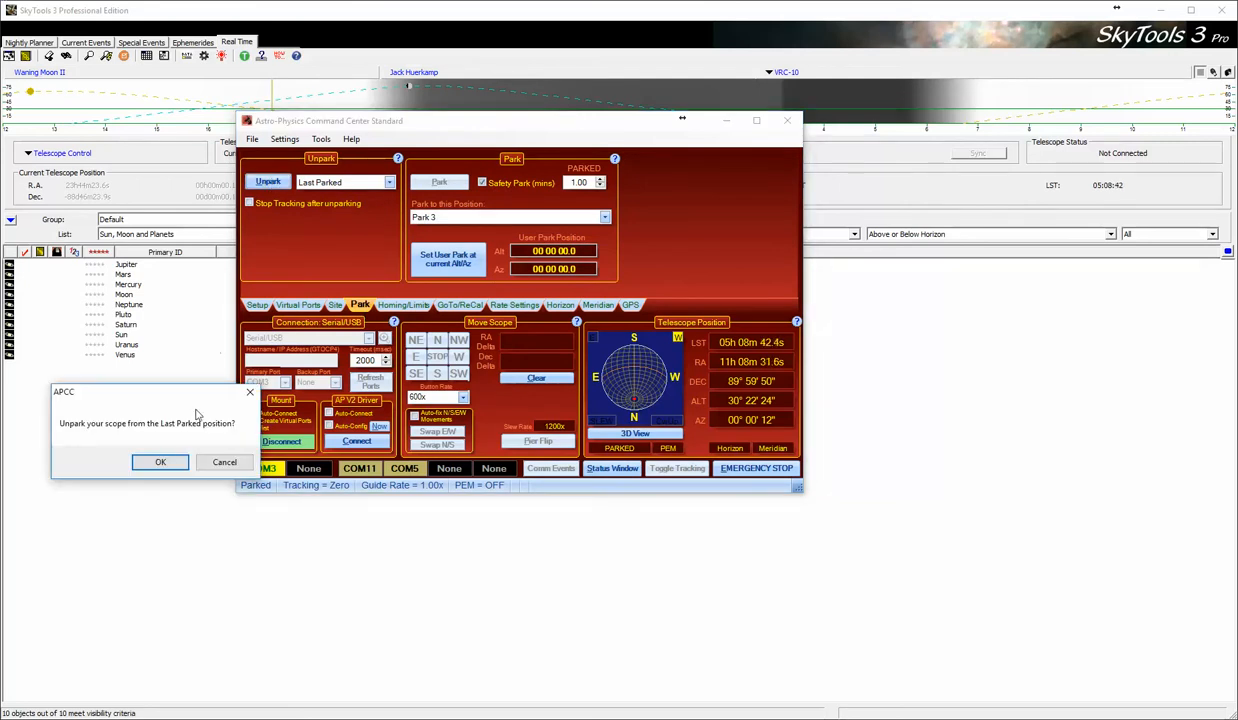
left_click(165, 462)
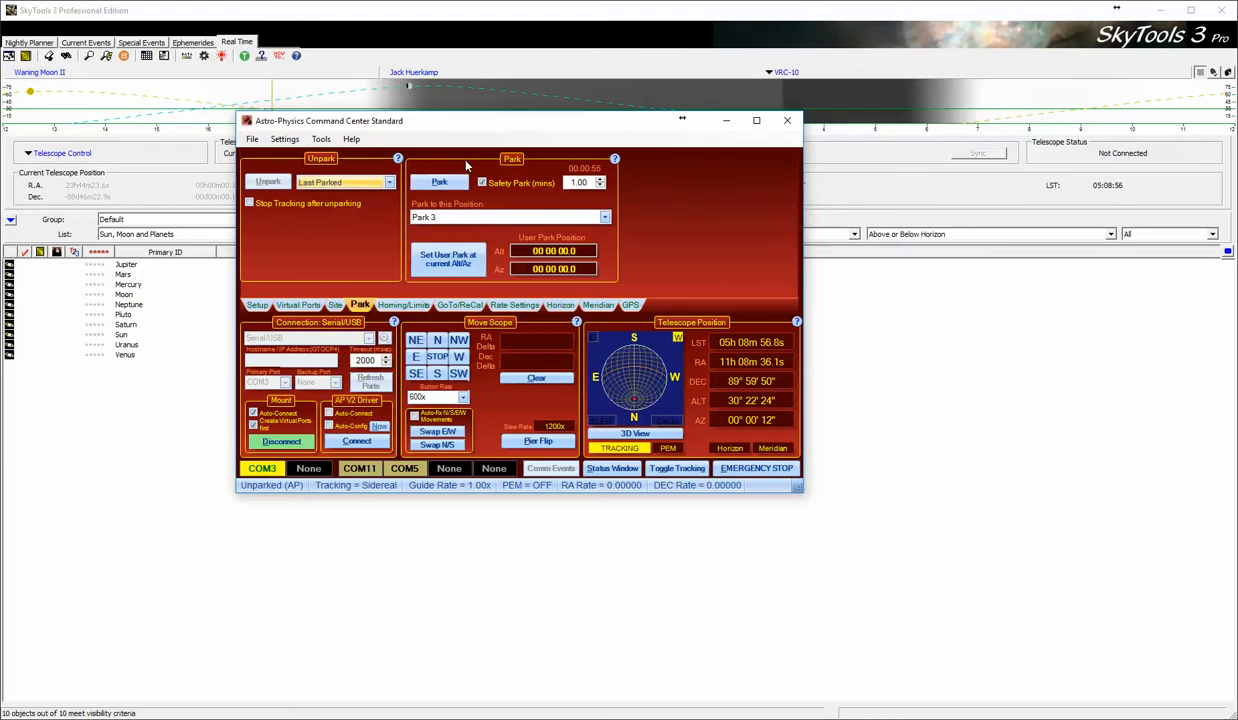
Move the Command Center window aside and connect SkyTools to the telescope.
left_click_drag(480, 122, 845, 154)
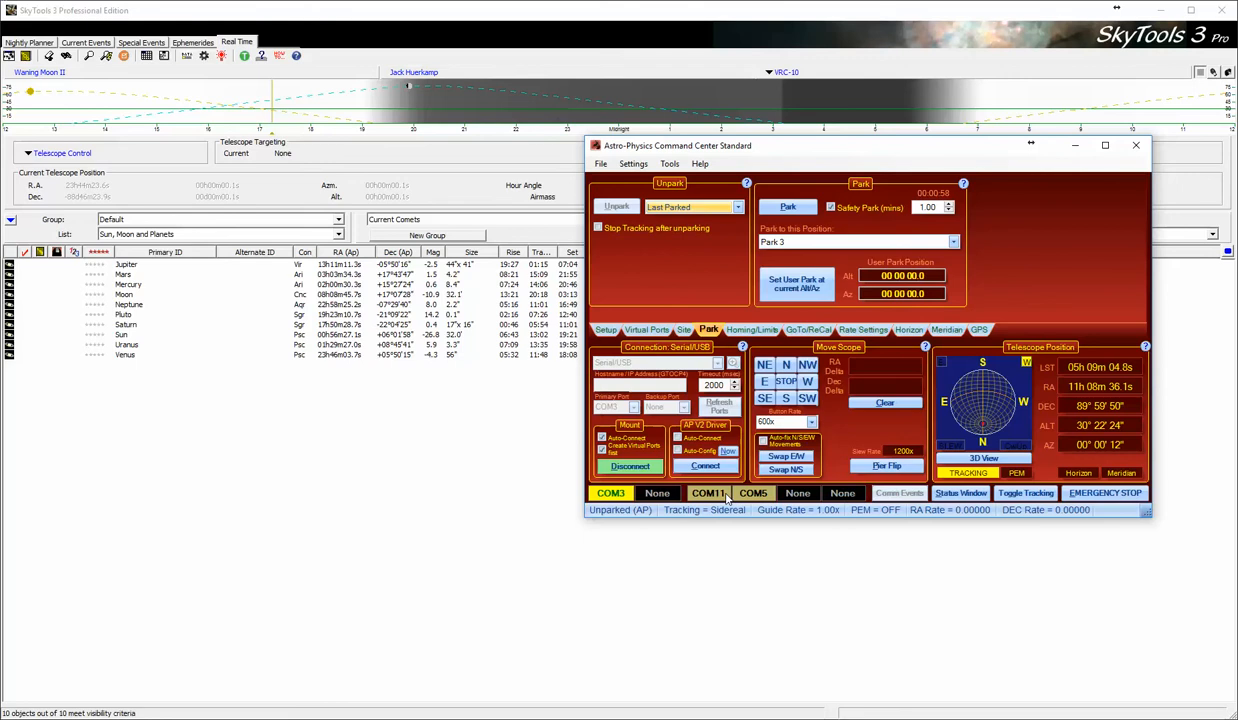
left_click(31, 154)
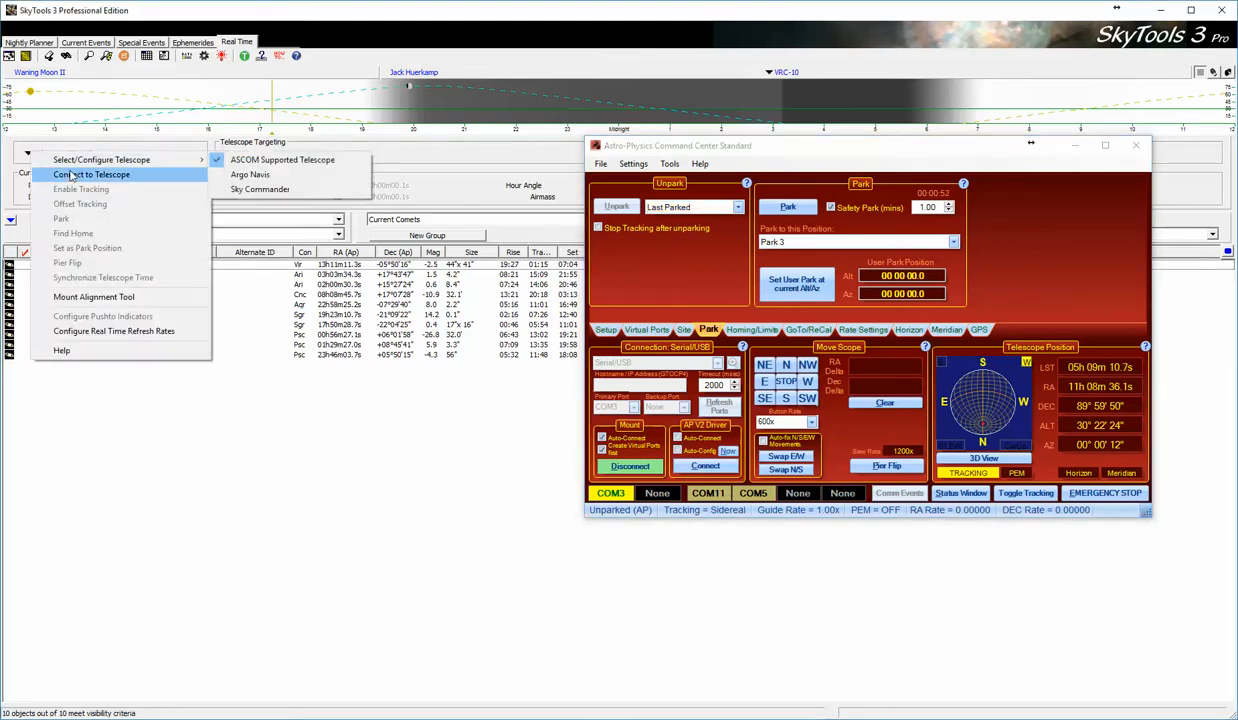
left_click(71, 175)
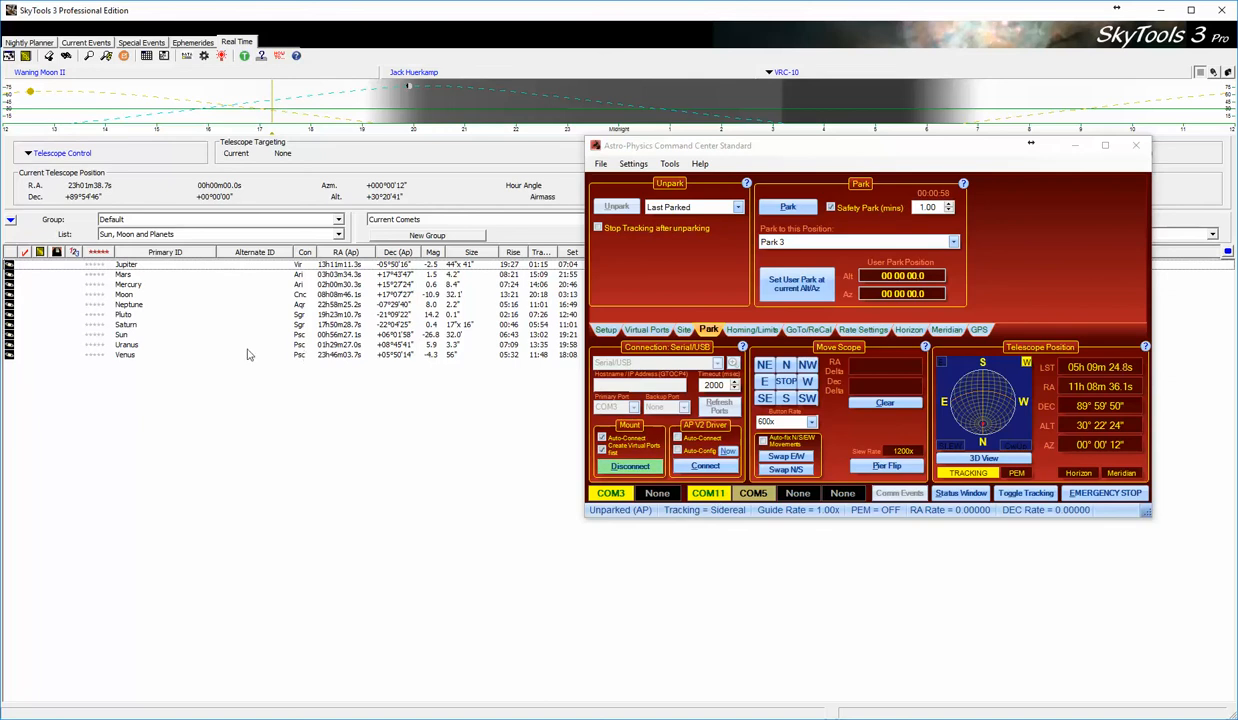
Slew the telescope to the Moon from the Sun, Moon and Planets list.
left_click(144, 297)
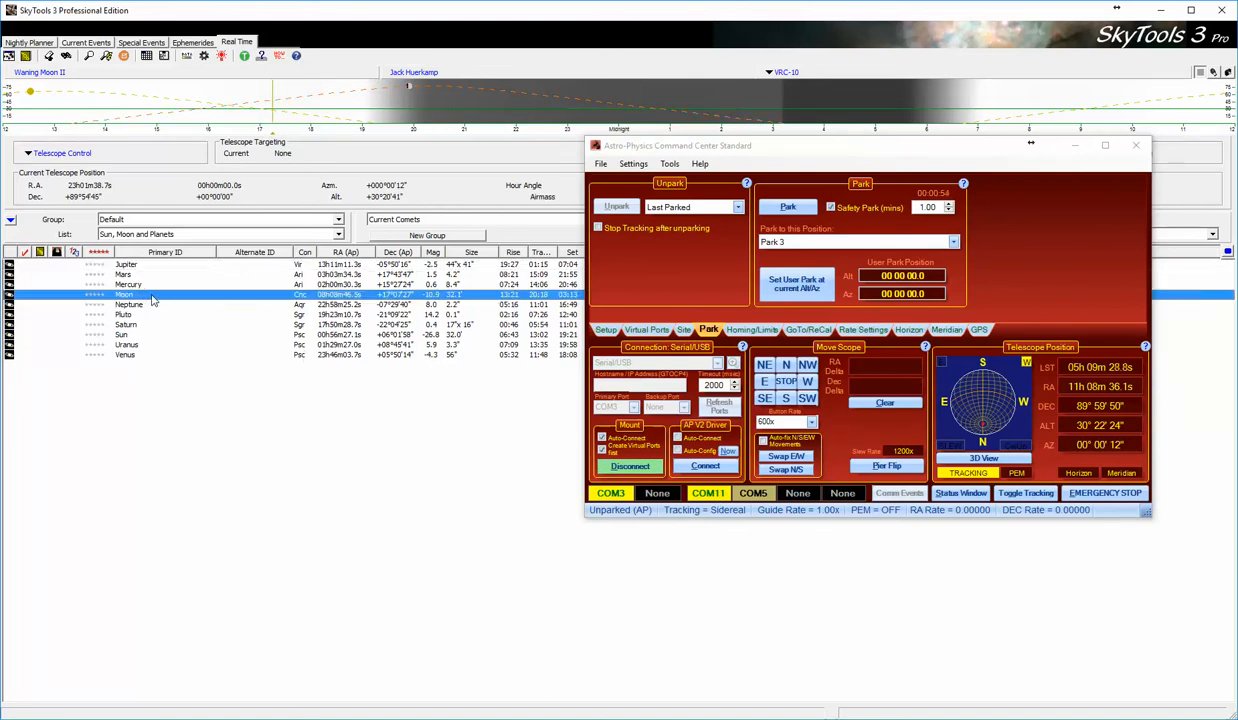
right_click(154, 298)
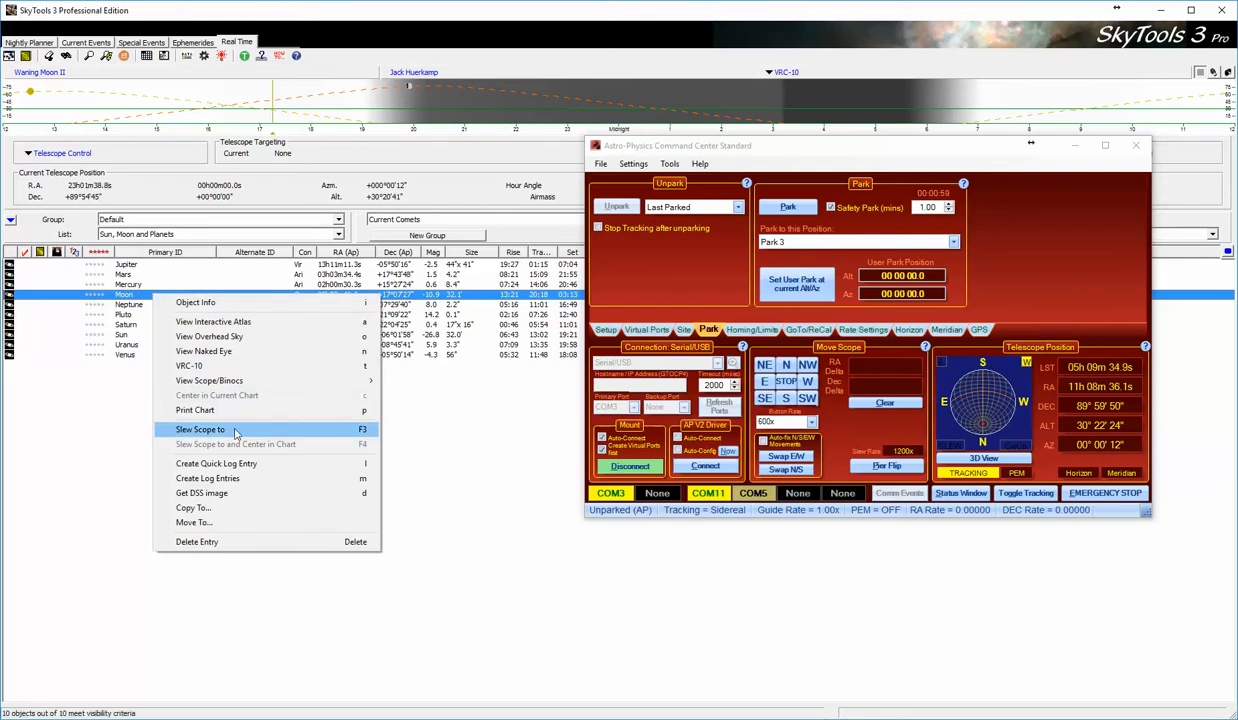
left_click(203, 429)
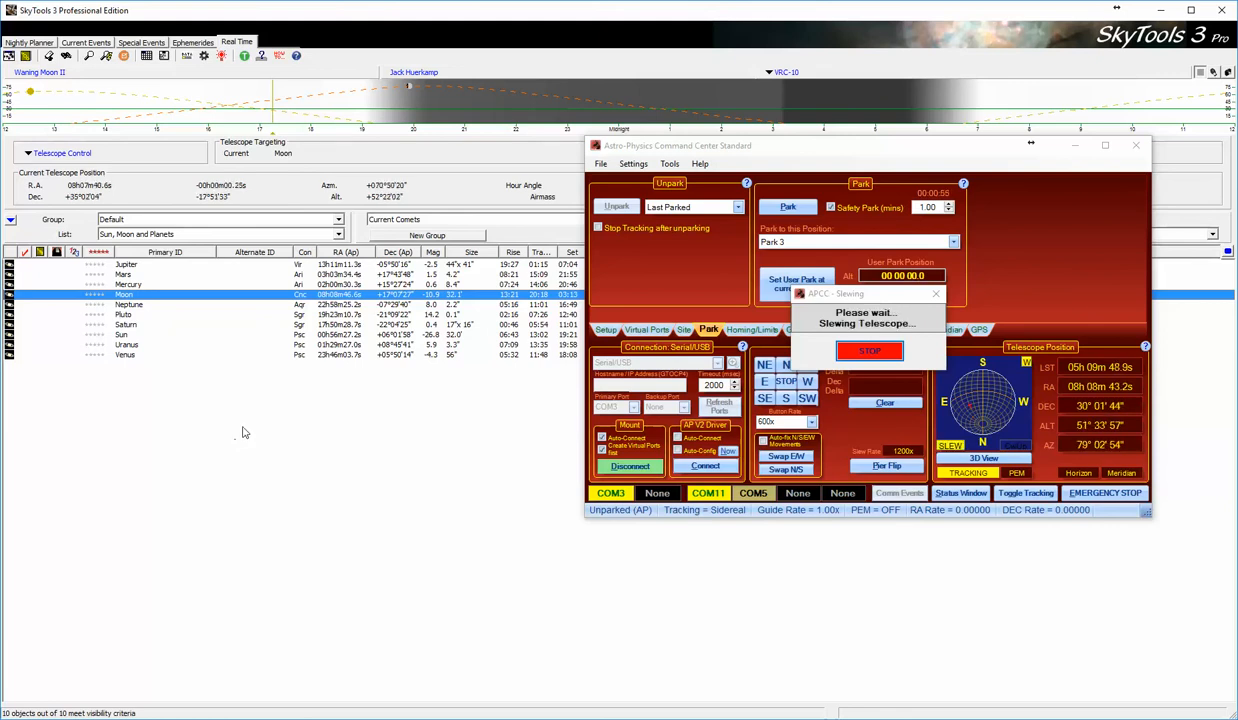
Open the Moon in the Interactive Atlas and position the atlas window fully on screen.
right_click(228, 300)
left_click(289, 321)
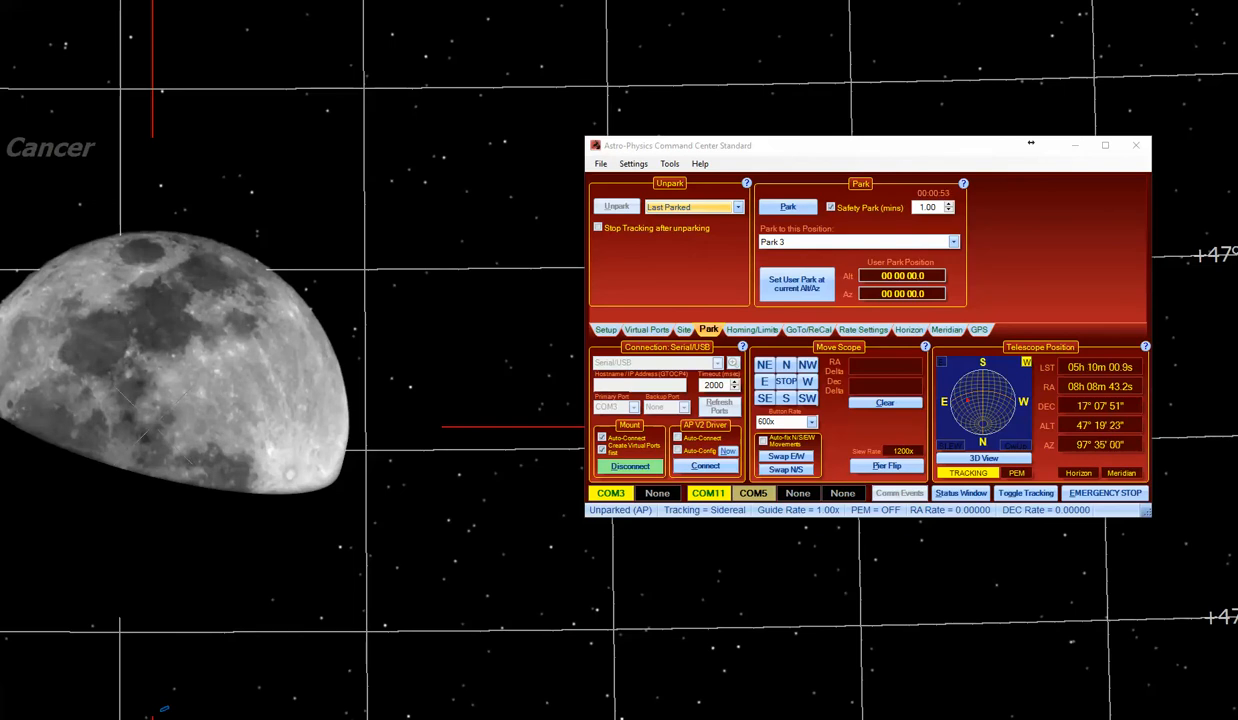
key("alt+Tab")
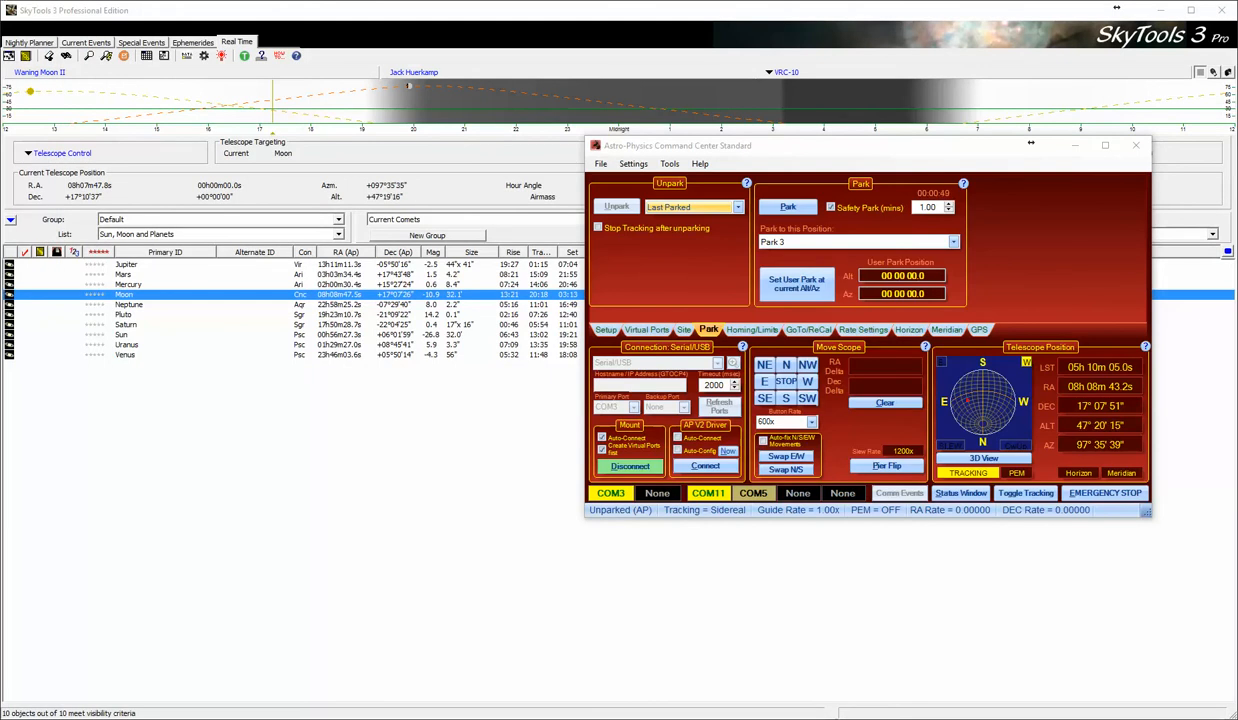
left_click_drag(0, 28, 456, 48)
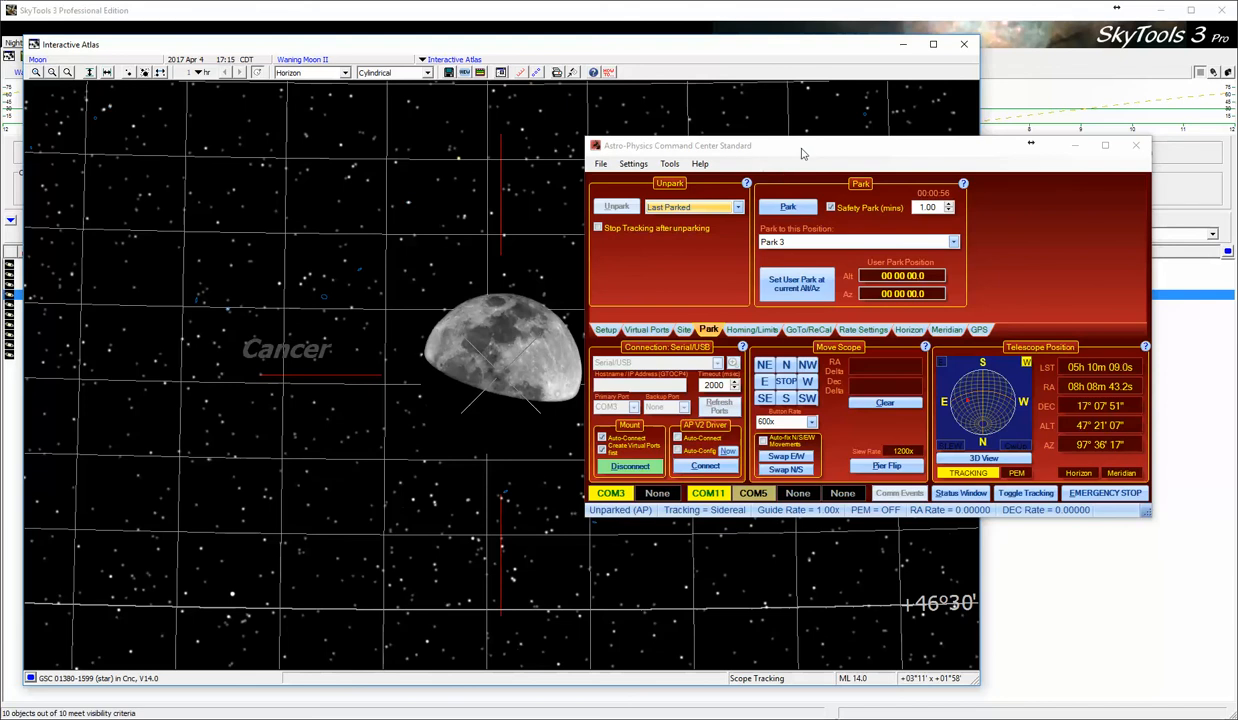
Uncover the atlas chart and slew to and center on the galaxy NGC 2530 near the Moon.
left_click_drag(806, 151, 946, 167)
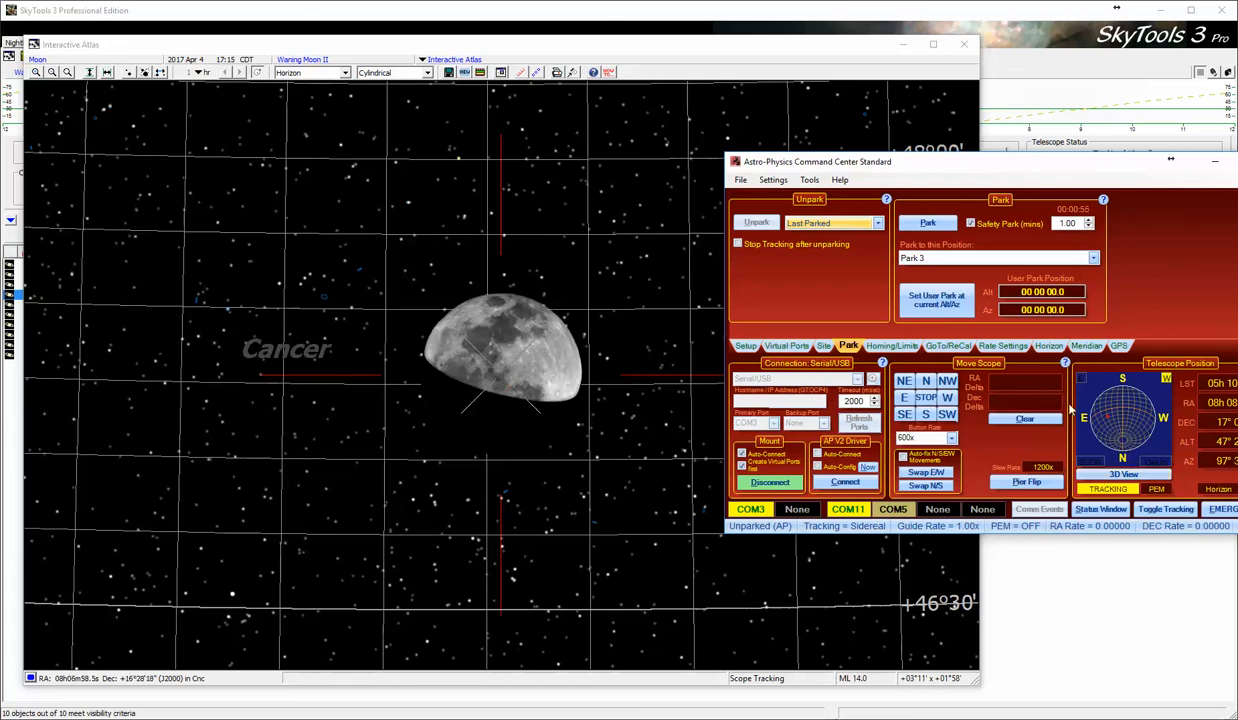
right_click(323, 296)
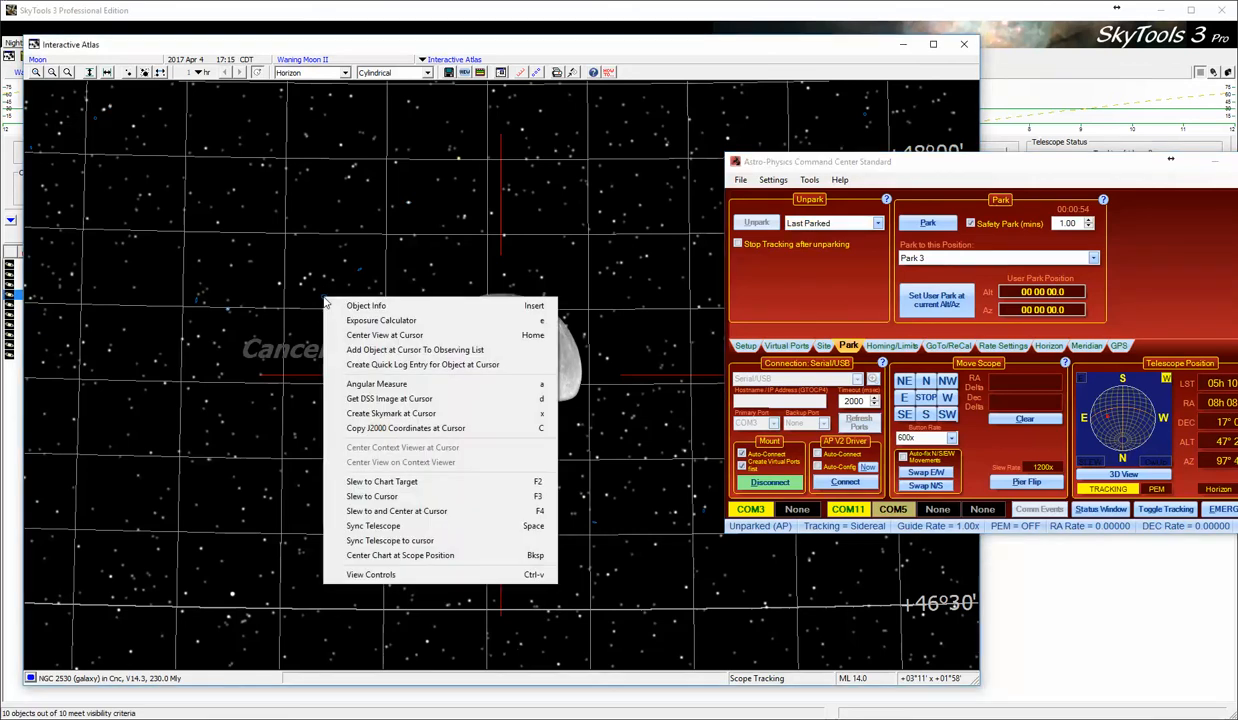
left_click(399, 514)
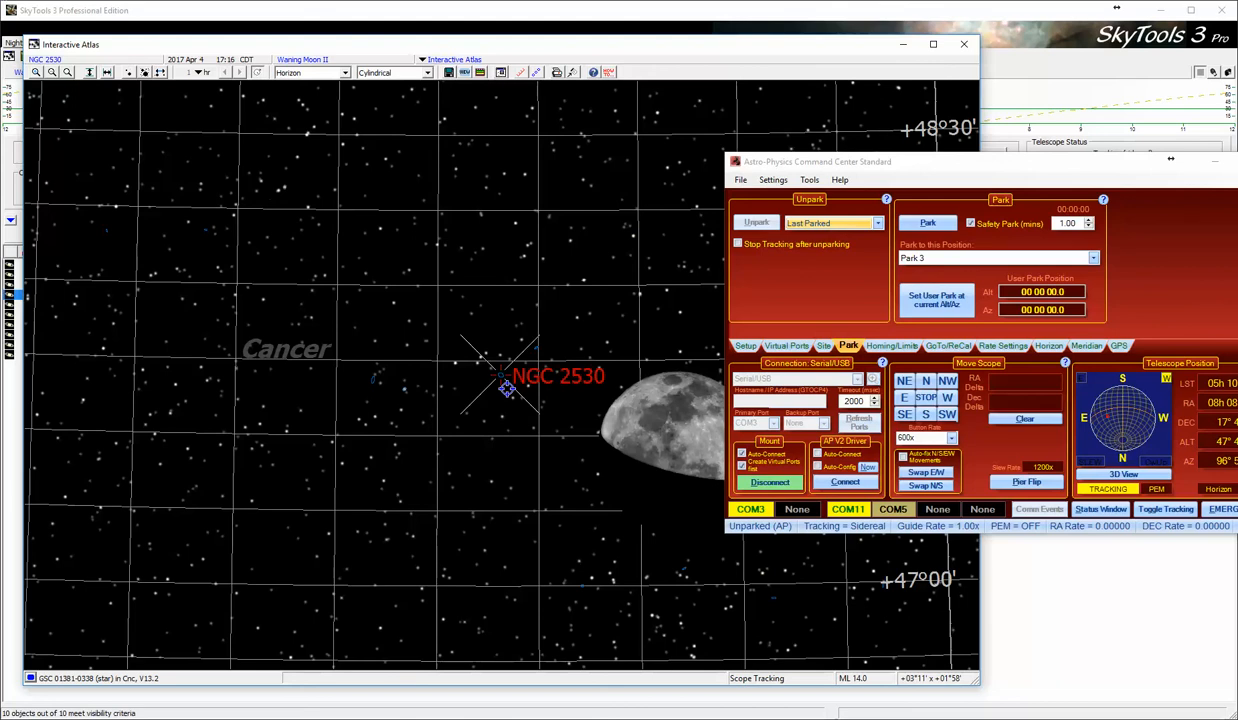
Slew to and center on the star BD +20 02157 in the Beehive cluster.
scroll(421, 338, "down", 1)
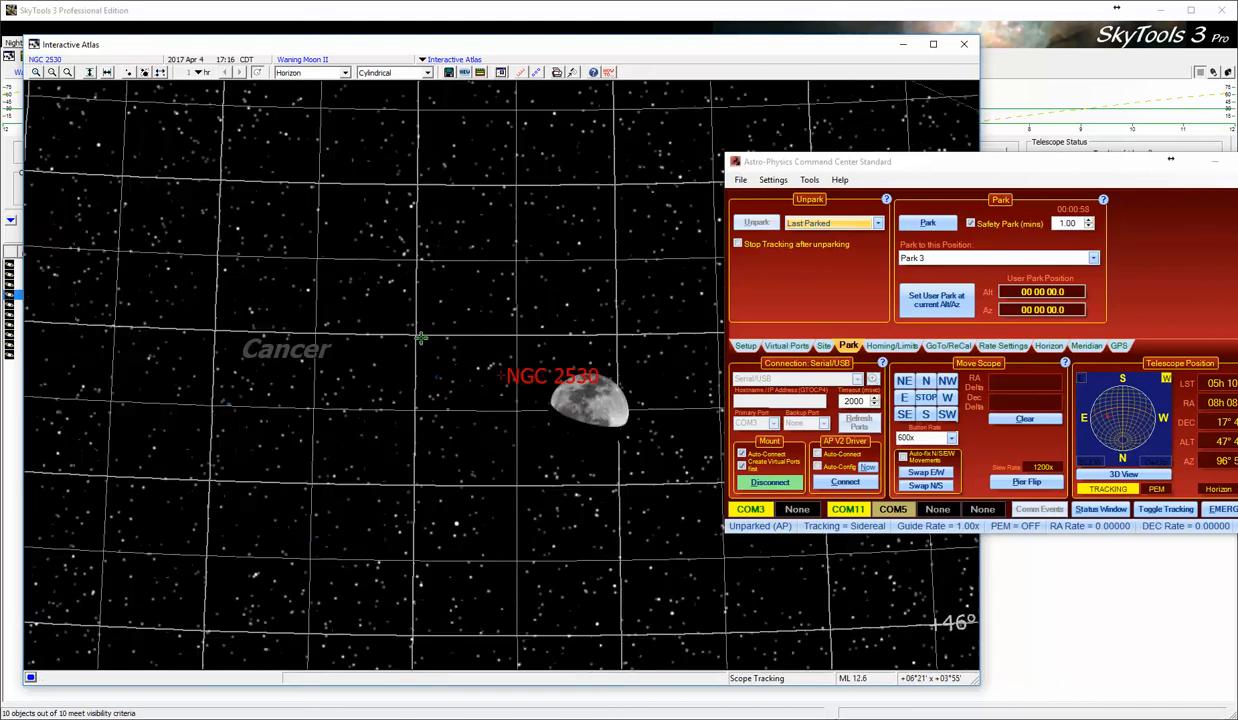
scroll(421, 338, "down", 1)
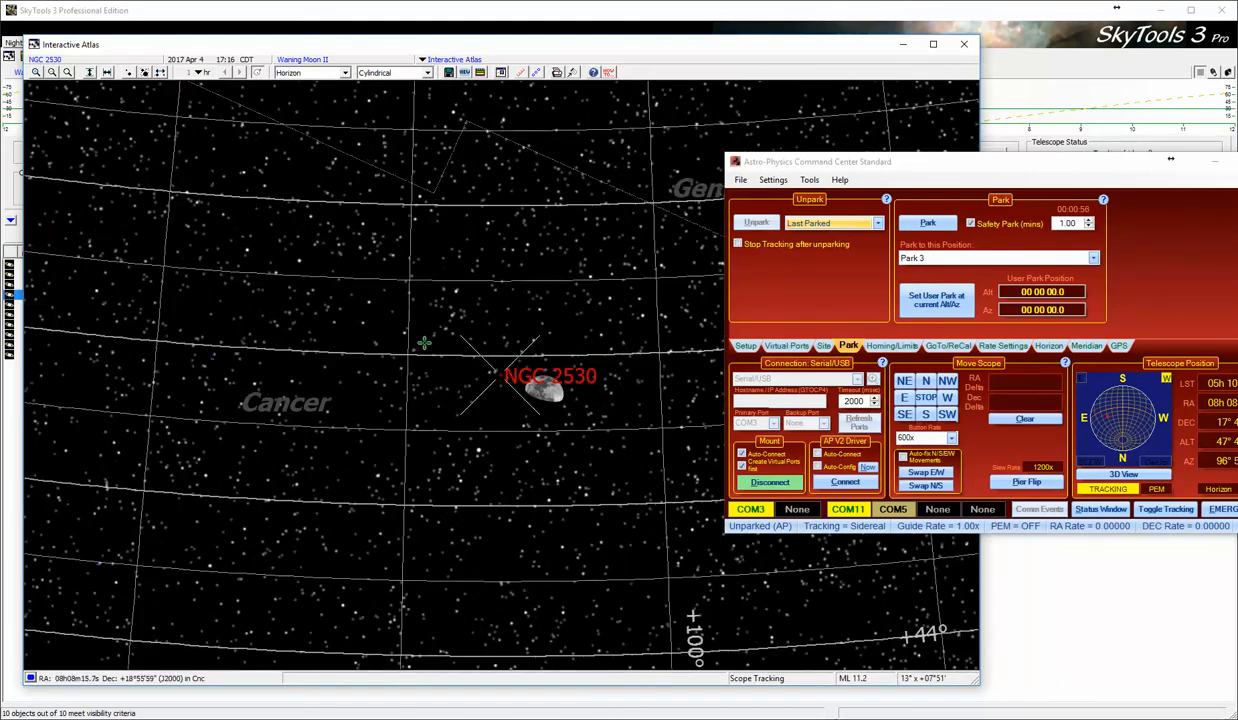
scroll(346, 364, "down", 1)
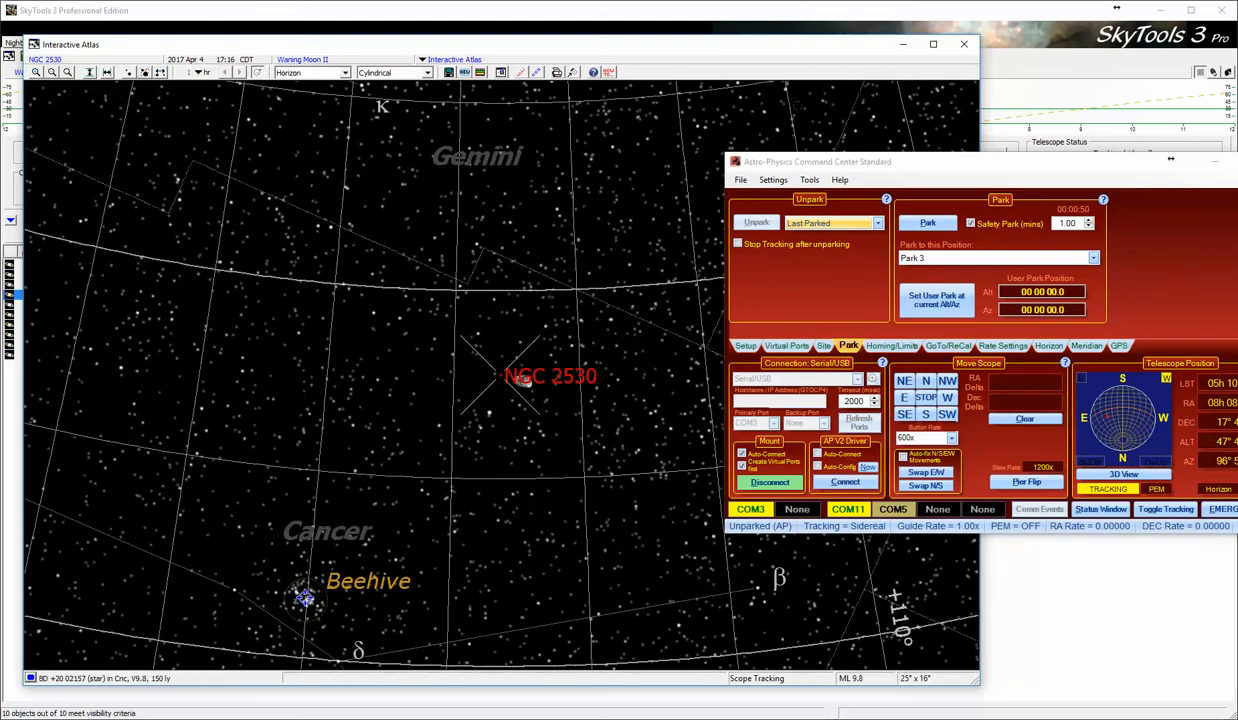
right_click(305, 598)
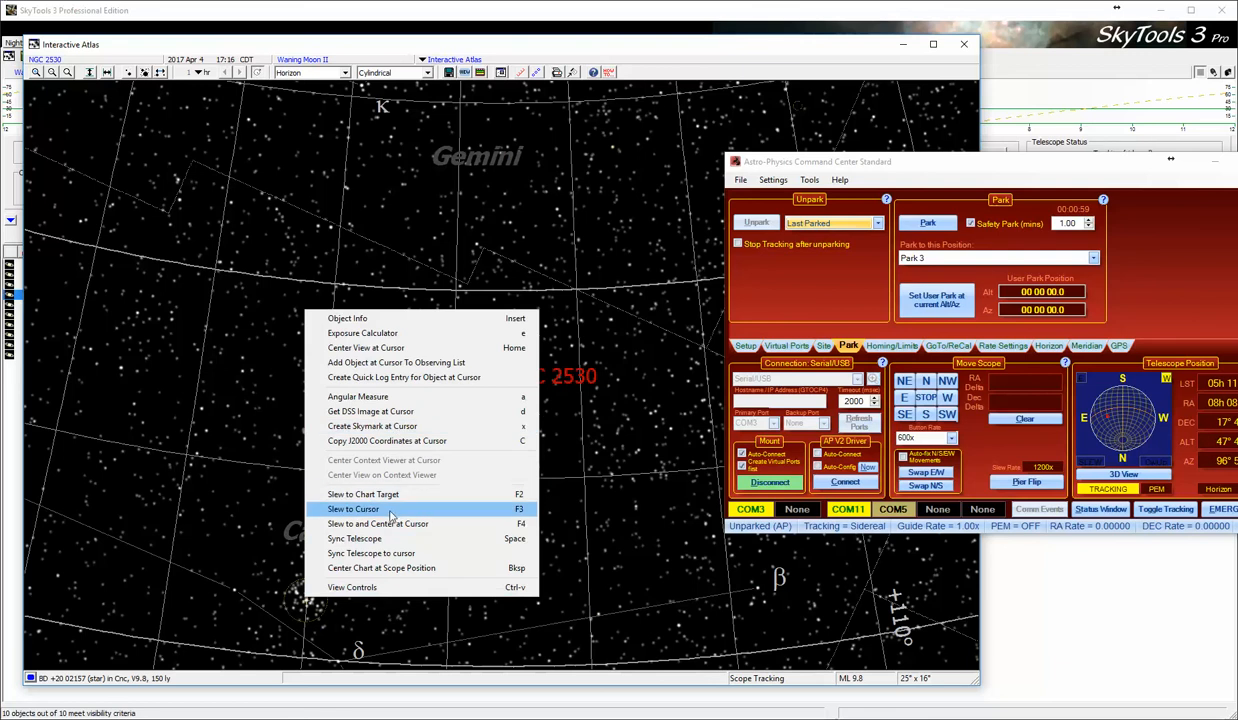
left_click(391, 528)
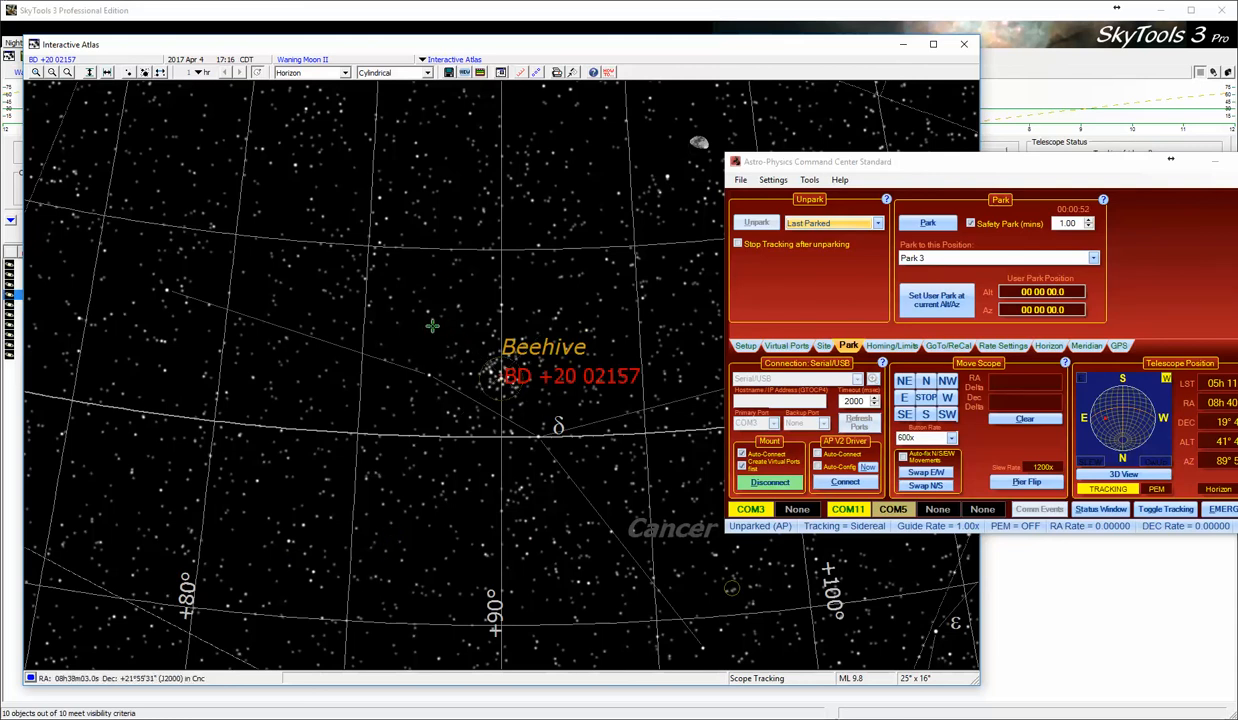
Magnify the chart area around the Beehive, examine the object information for galaxy NGC 2672, and close it.
left_click_drag(443, 356, 612, 474)
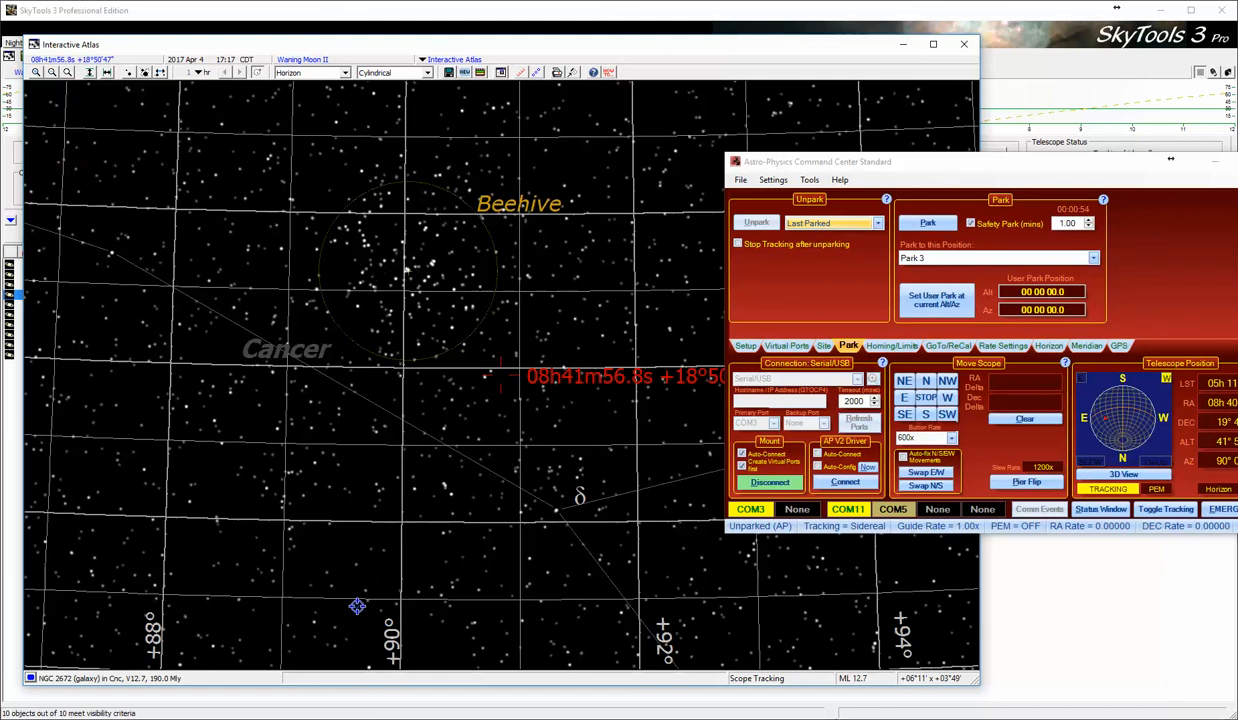
right_click(357, 606)
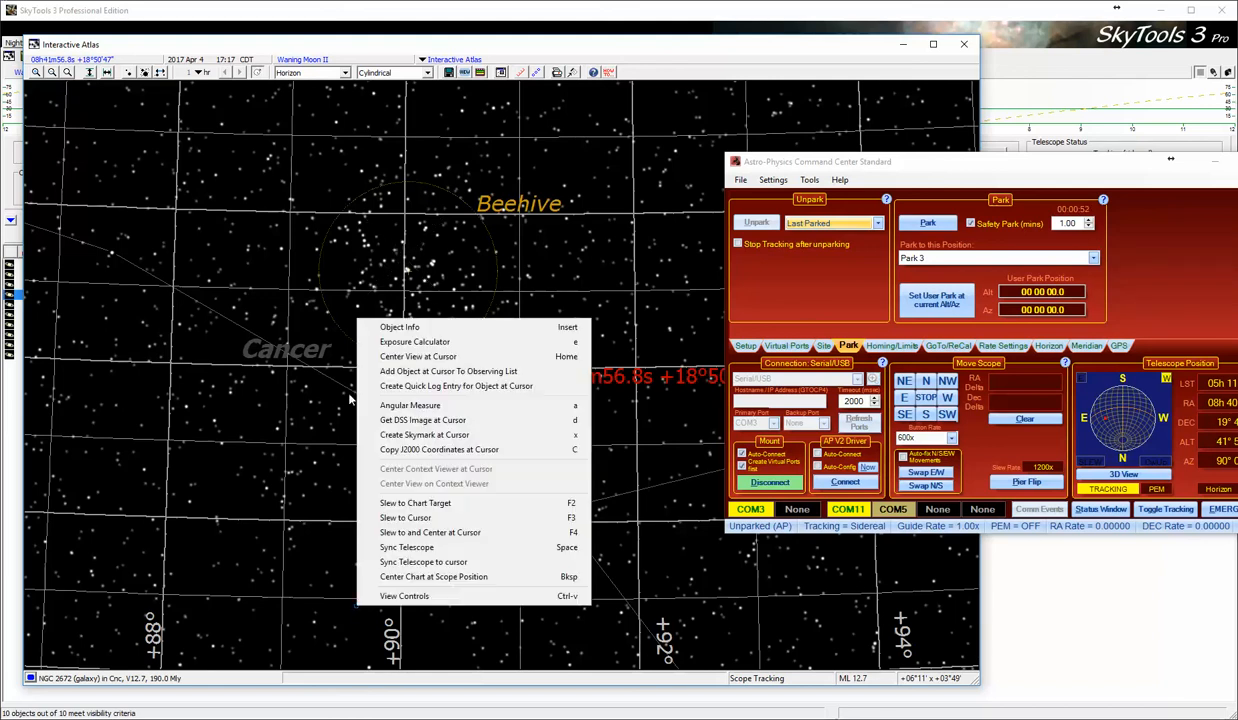
left_click(400, 328)
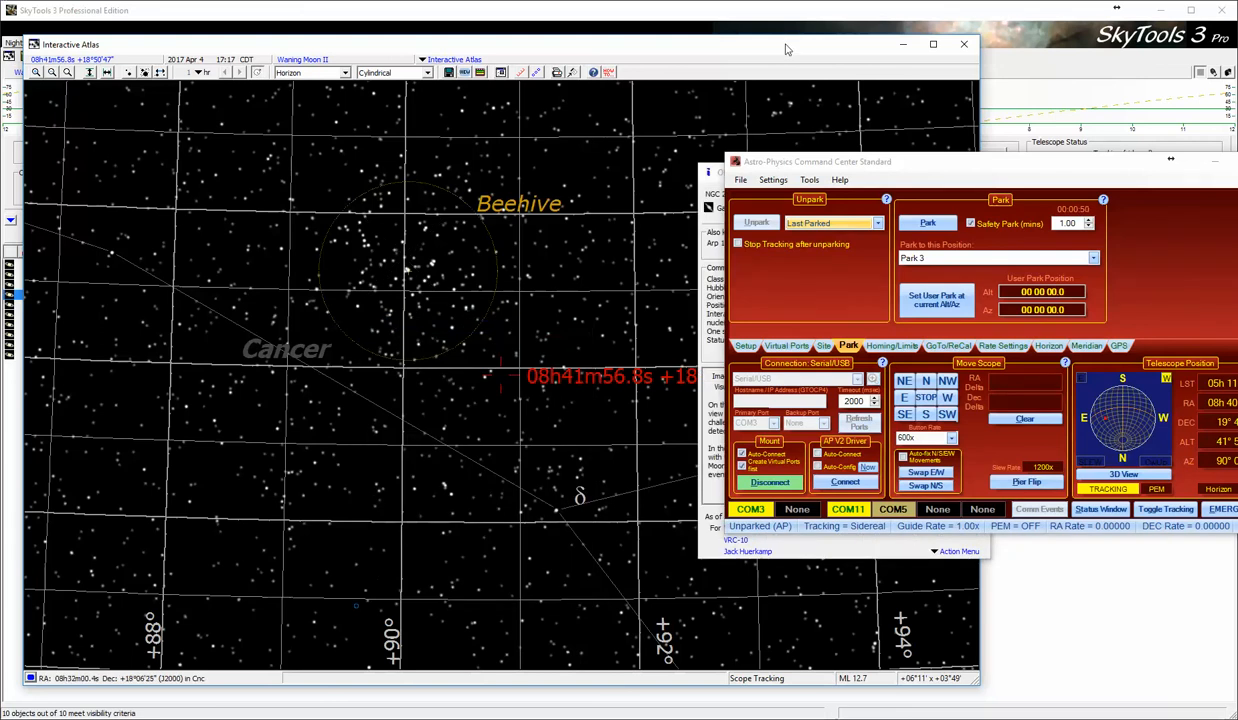
left_click_drag(718, 170, 270, 172)
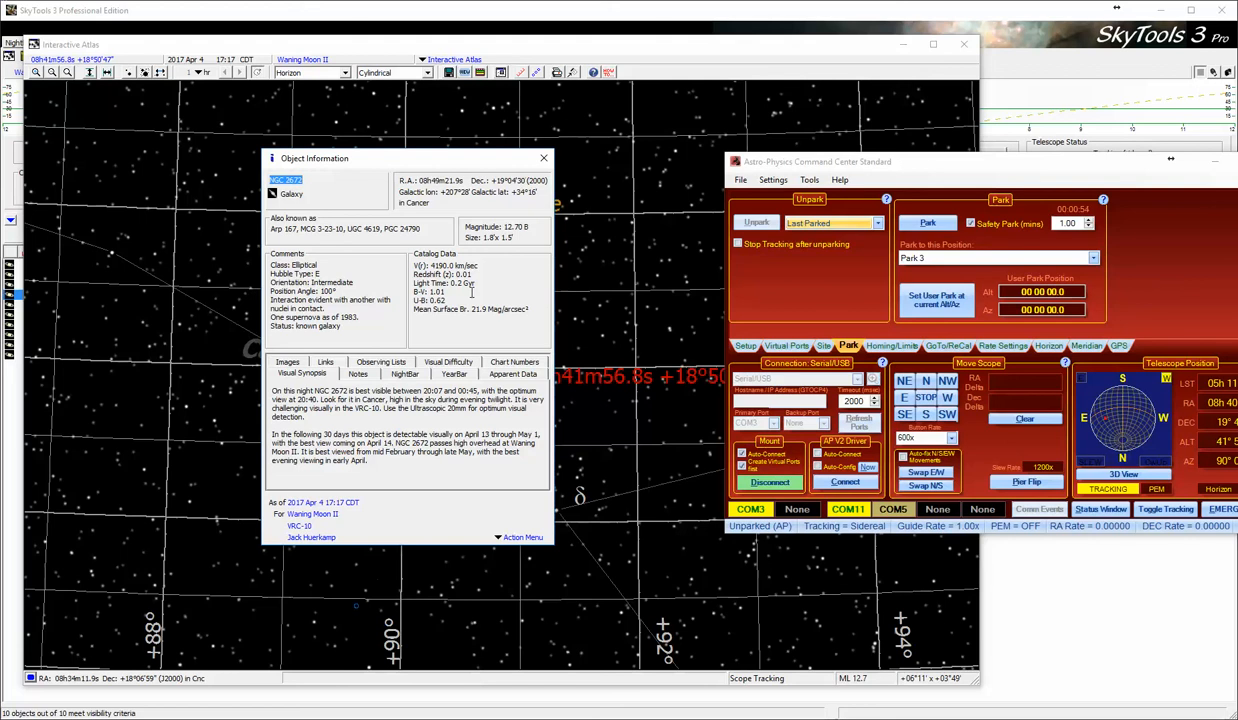
left_click(543, 158)
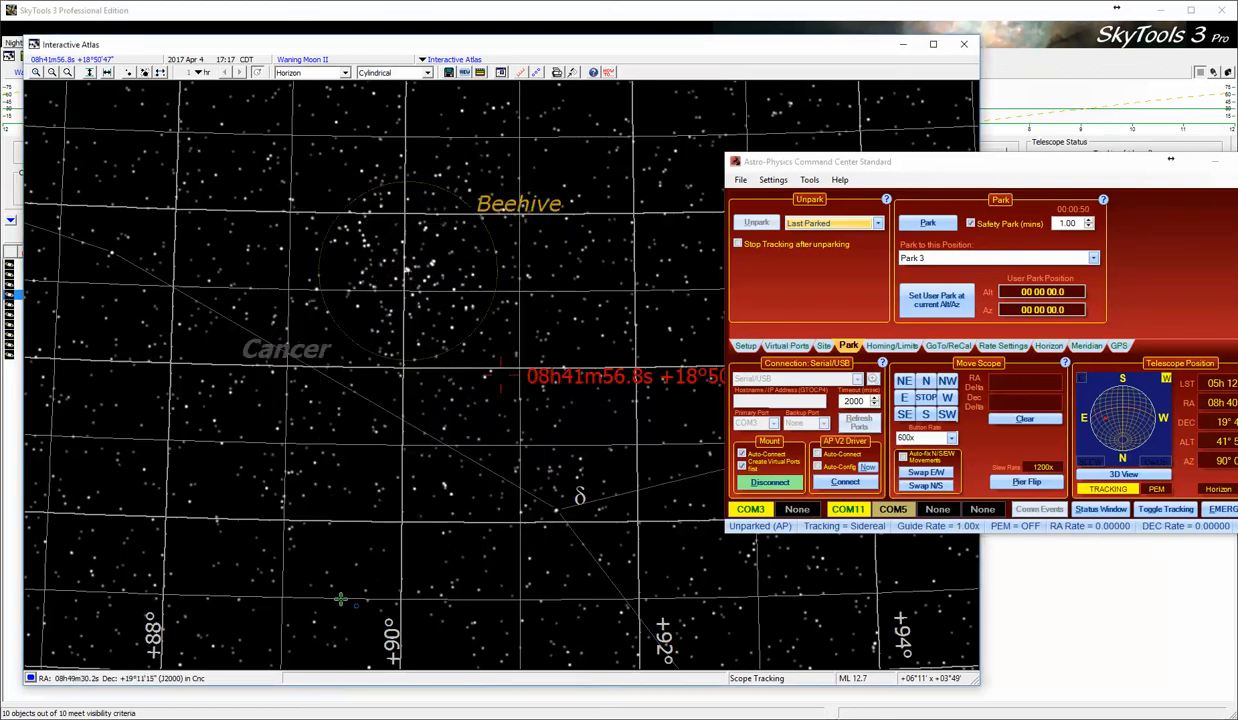
Slew to and center on the galaxy NGC 2672, and magnify the chart area around it.
right_click(356, 605)
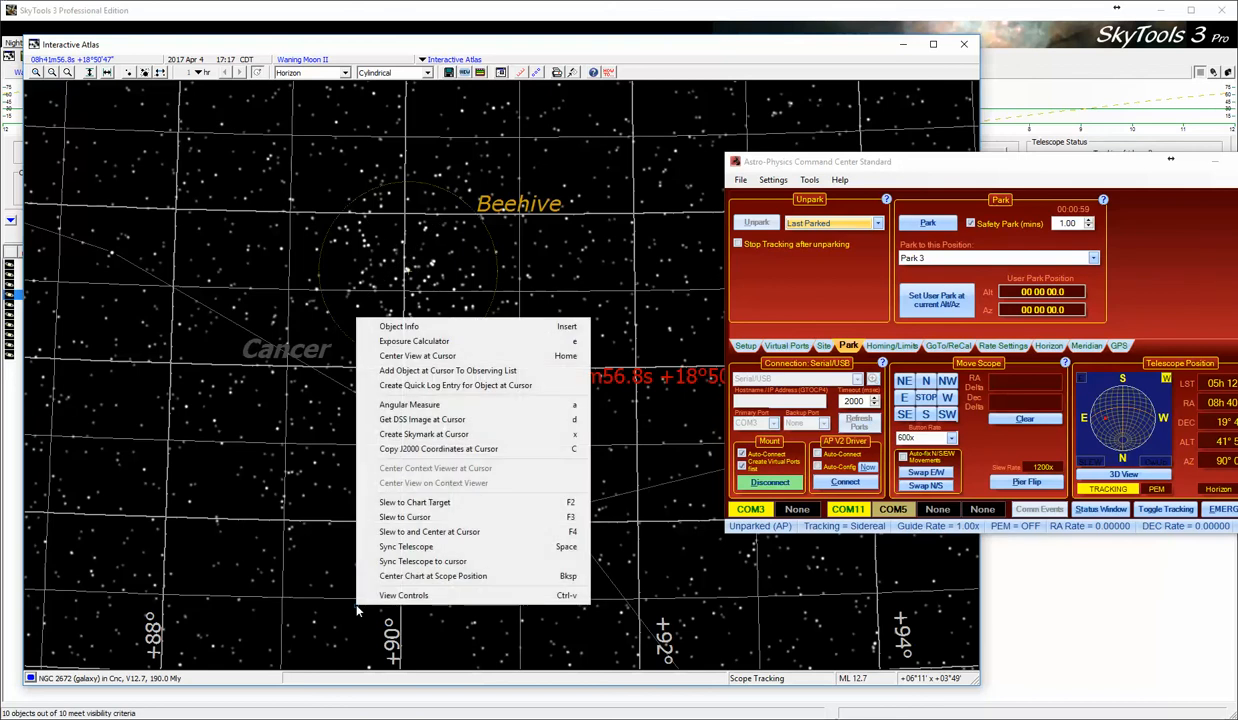
left_click(441, 532)
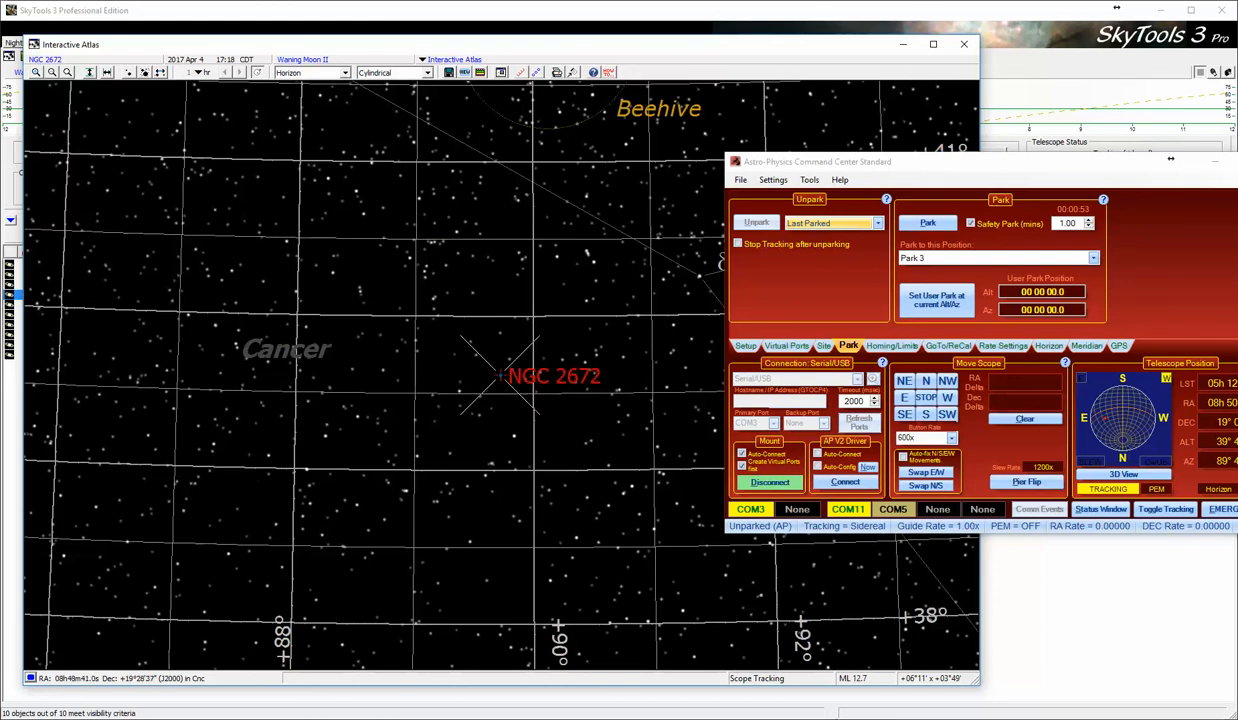
left_click_drag(454, 328, 587, 441)
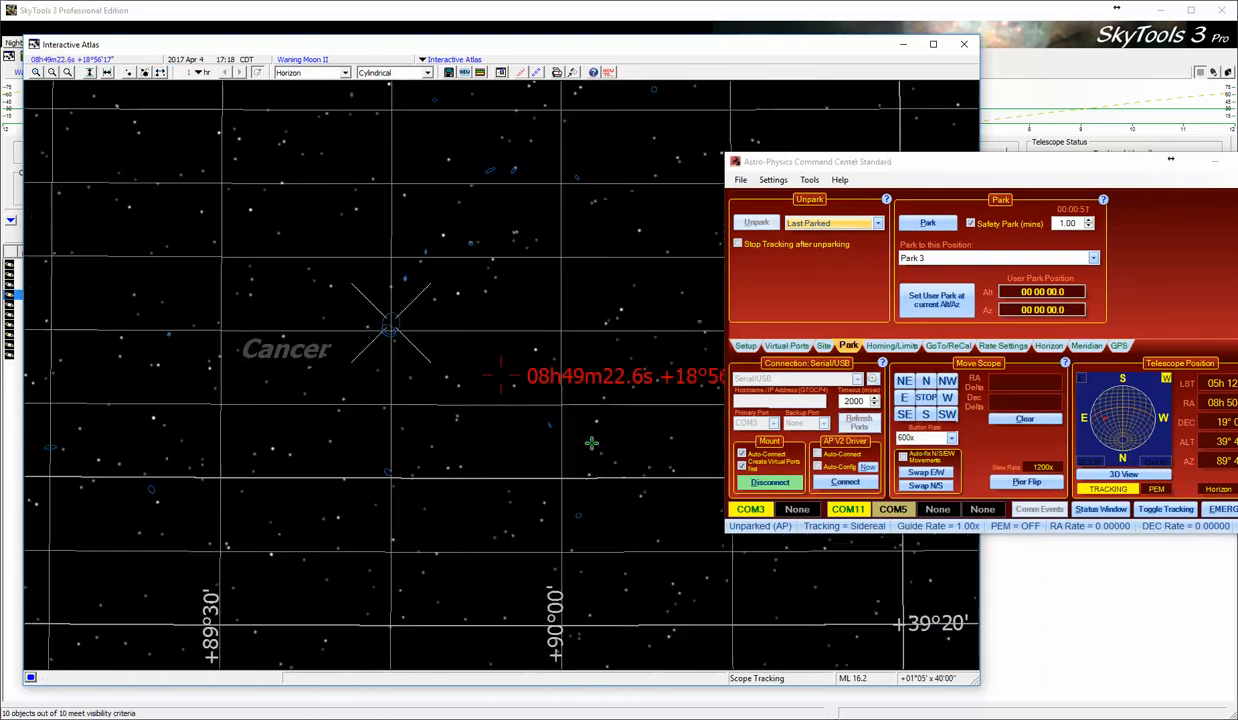
left_click_drag(298, 241, 530, 440)
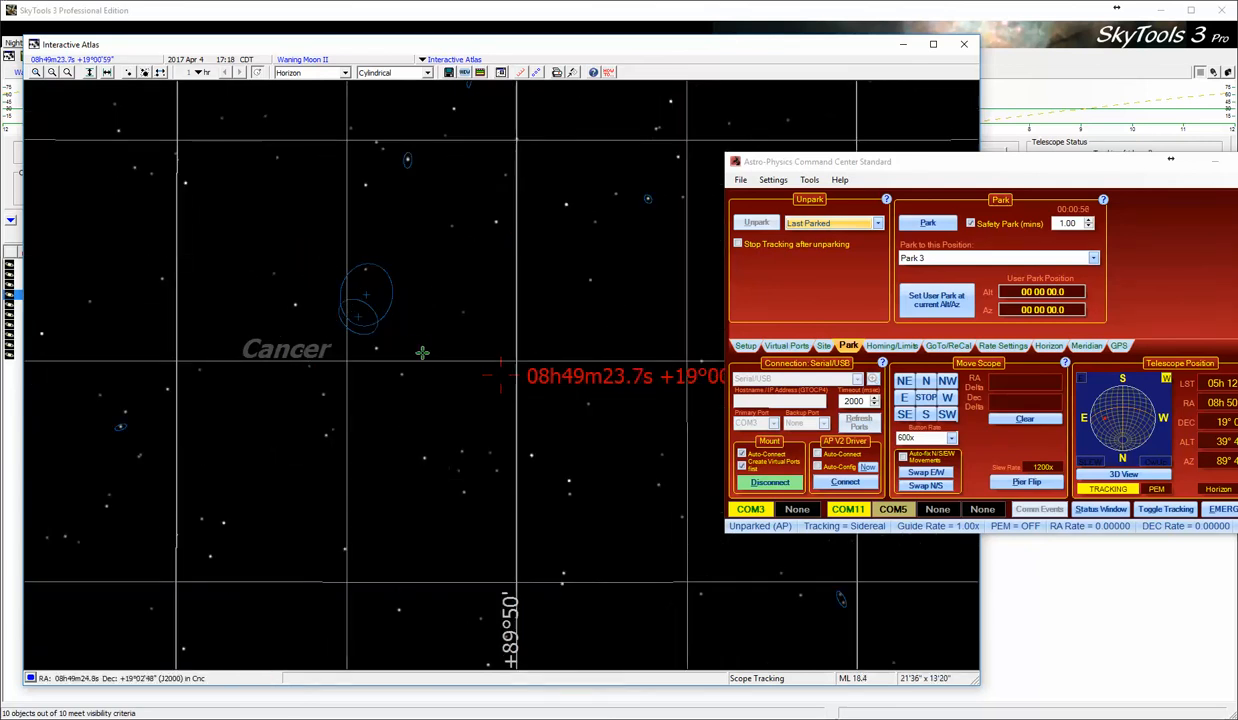
scroll(362, 310, "down", 1)
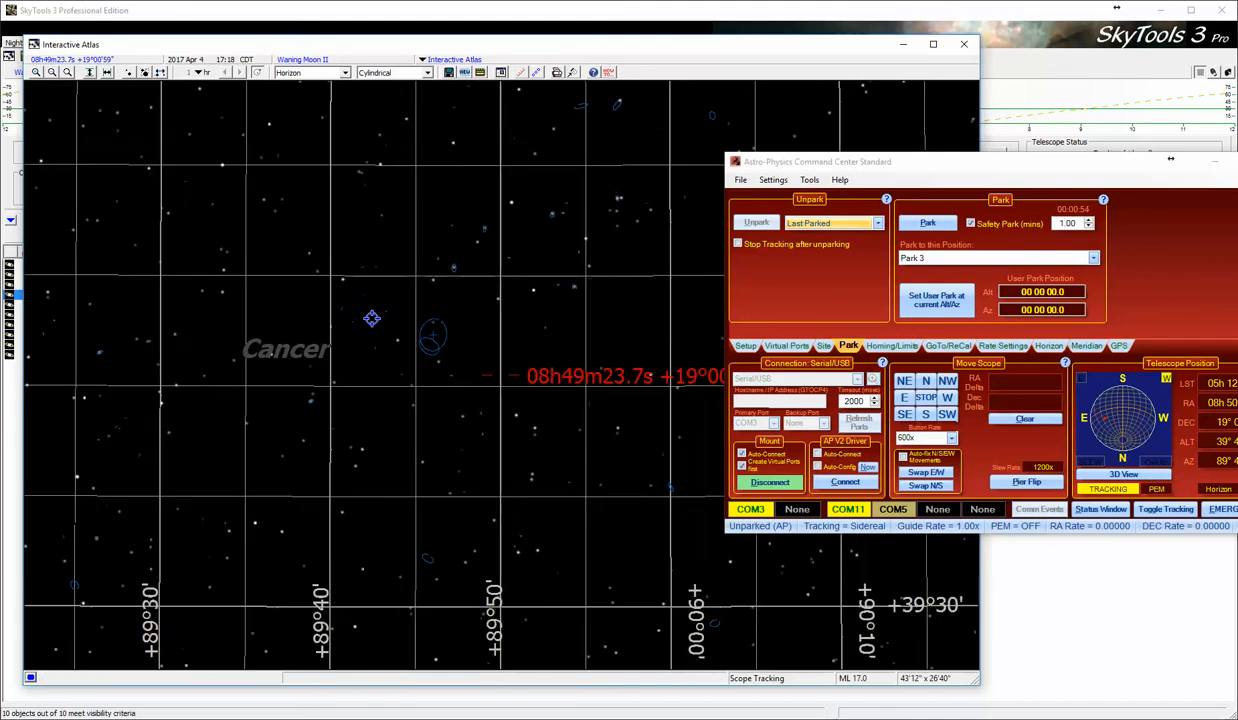
Request a Digital Sky Survey image for NGC 2672 and choose STScI (US) as the DSS source.
right_click(433, 337)
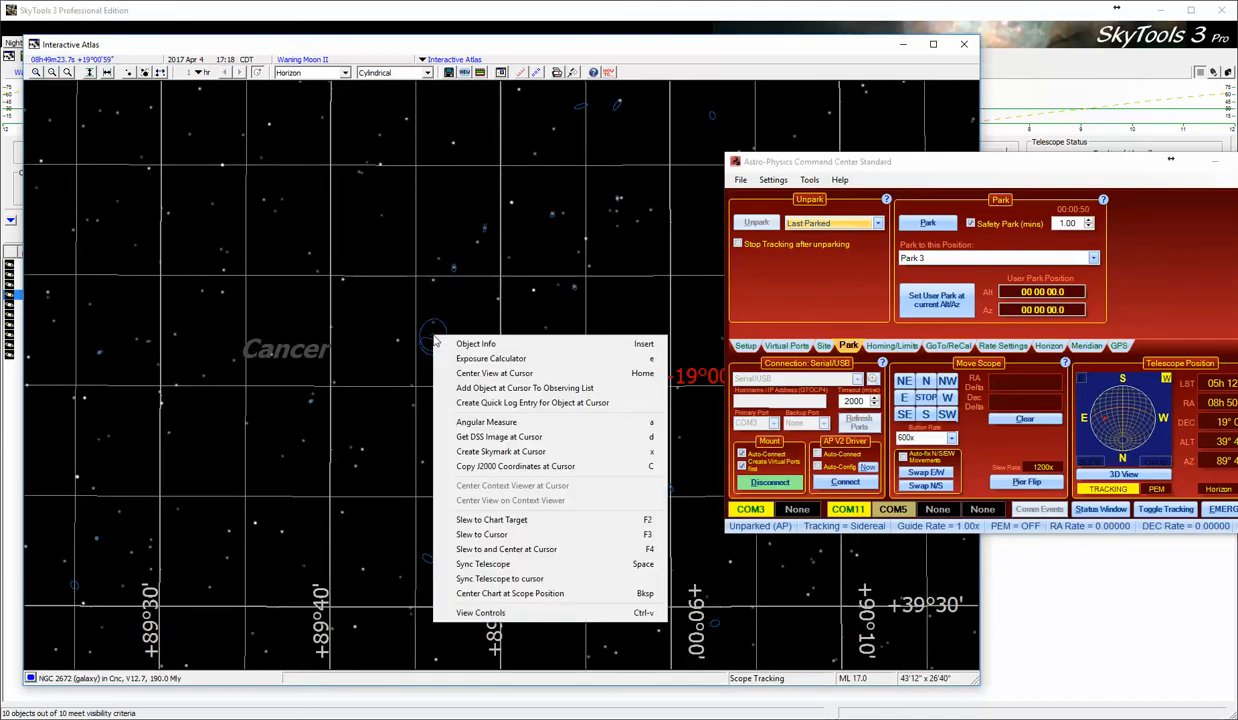
left_click(505, 441)
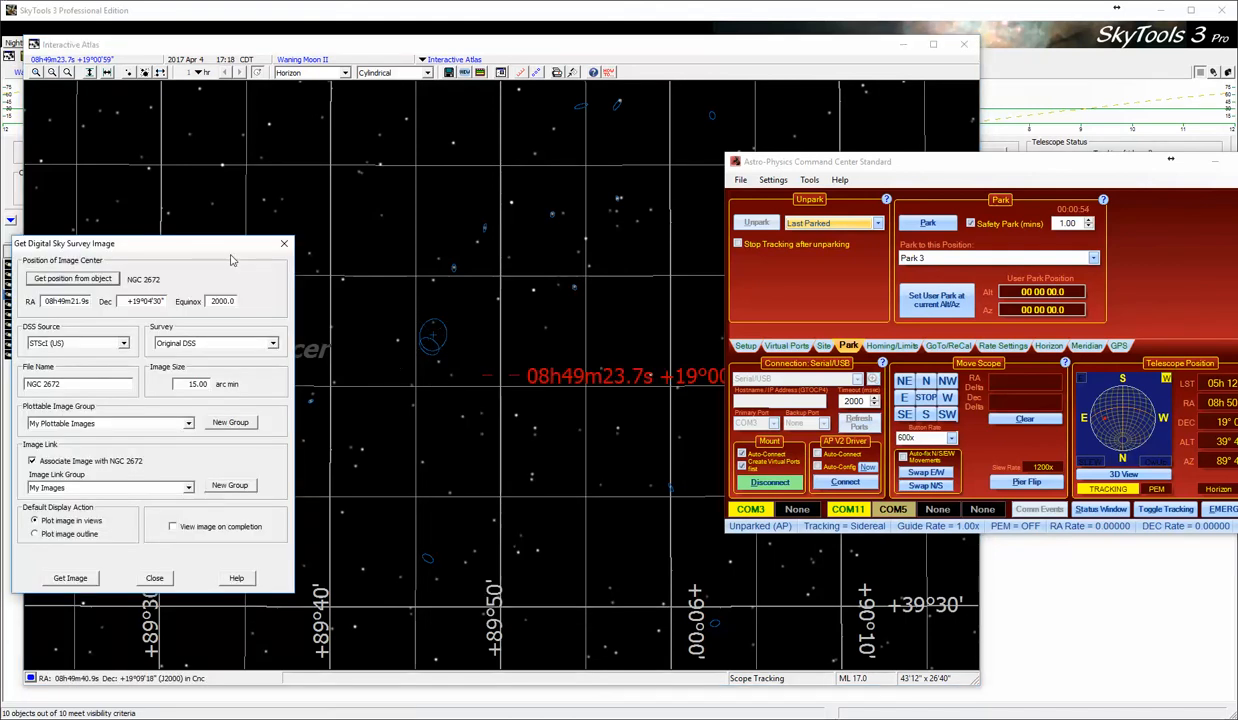
left_click_drag(236, 249, 282, 232)
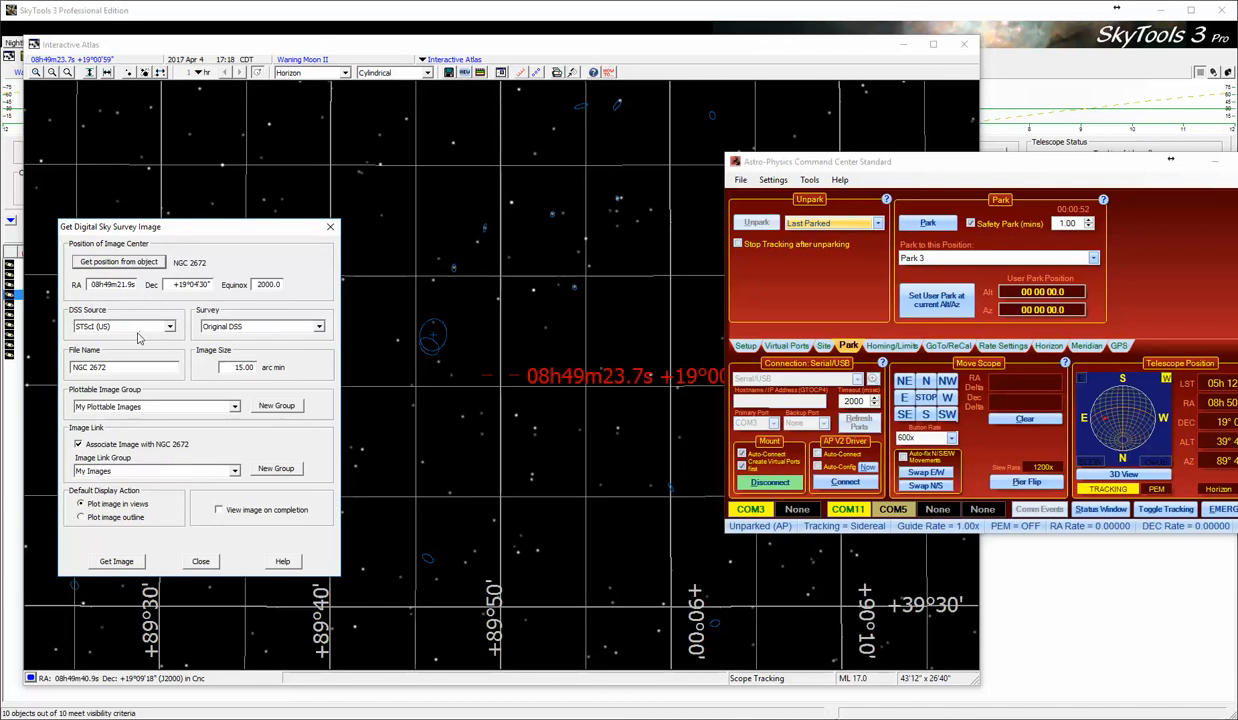
left_click(170, 327)
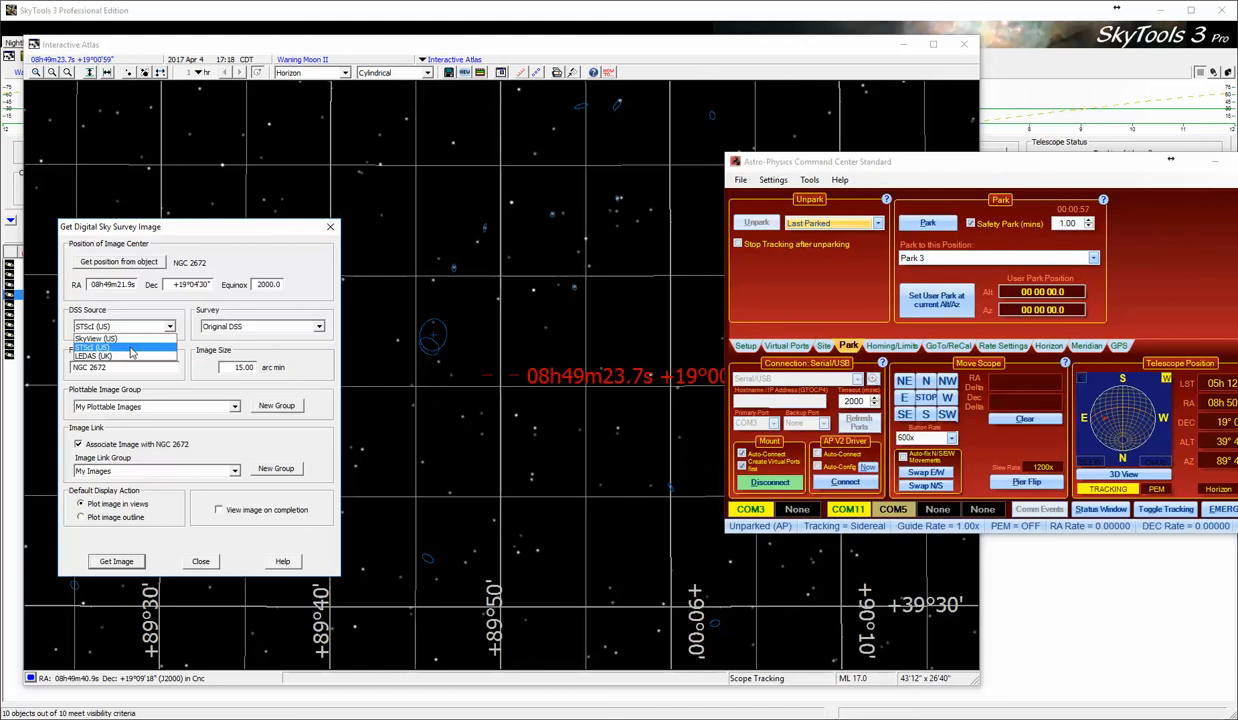
left_click(130, 349)
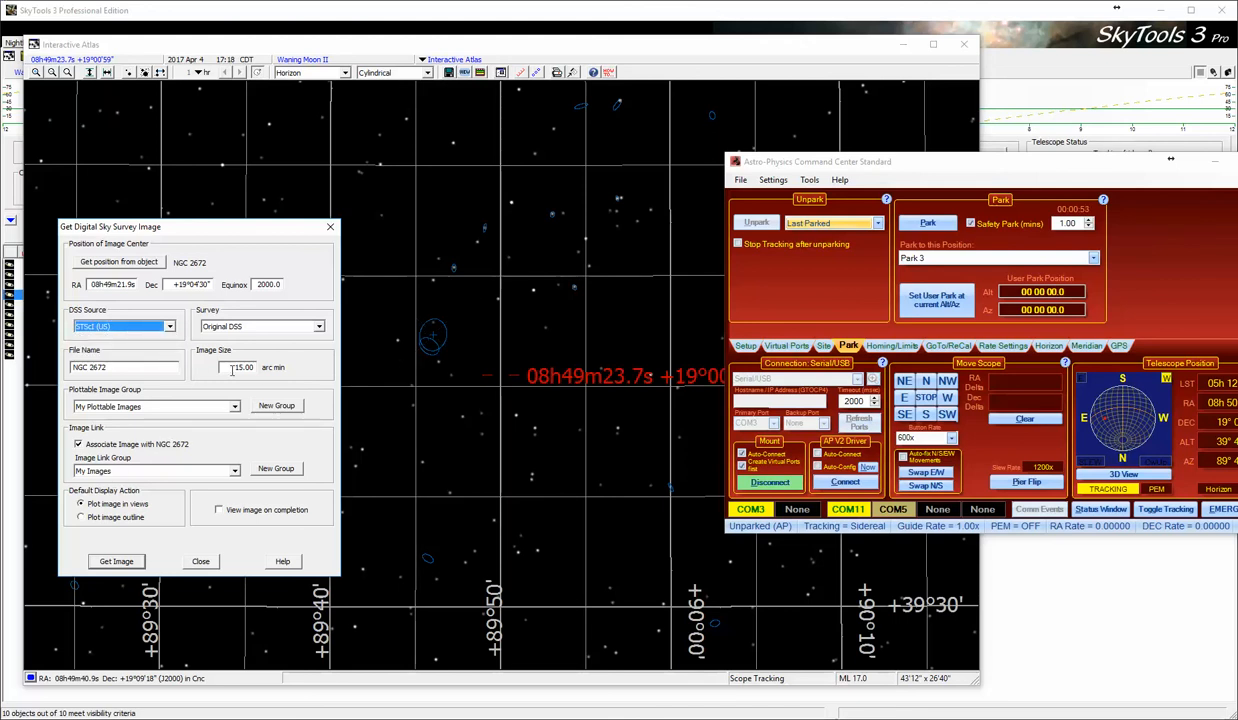
Set the image size to 30 arc min, download the NGC 2672 image onto the chart, and close the image dialog.
left_click_drag(229, 366, 287, 367)
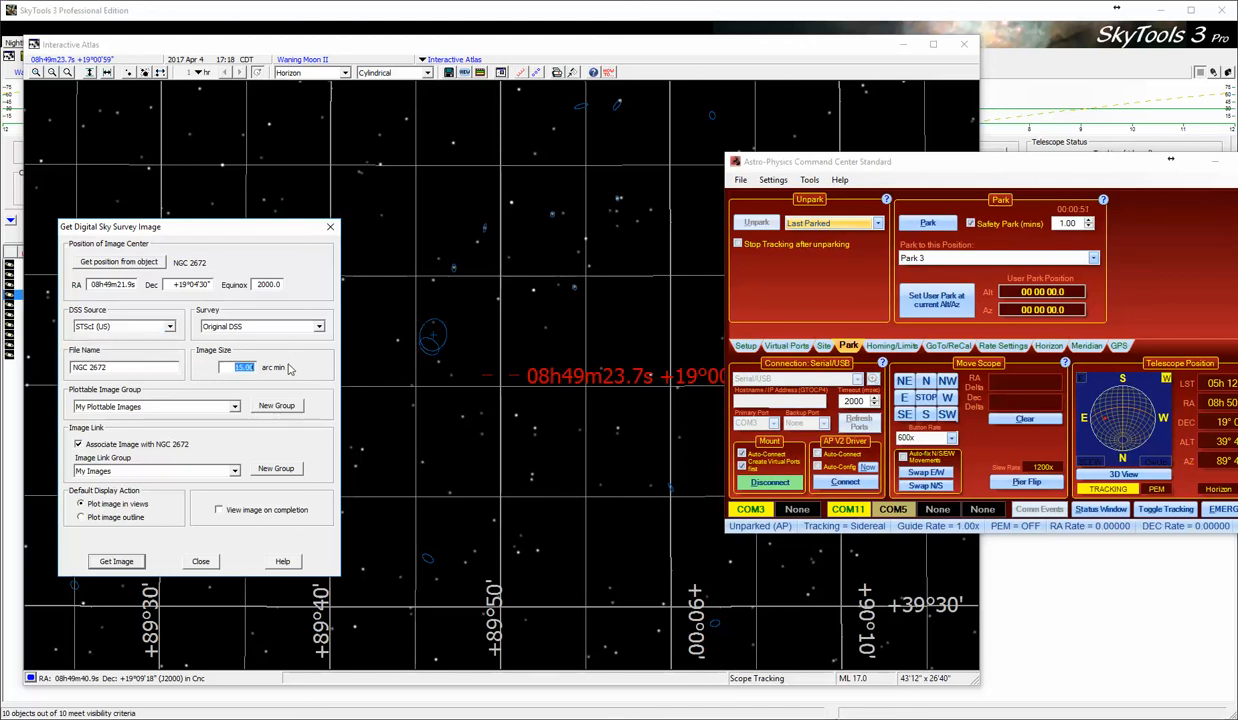
type("30")
left_click(116, 559)
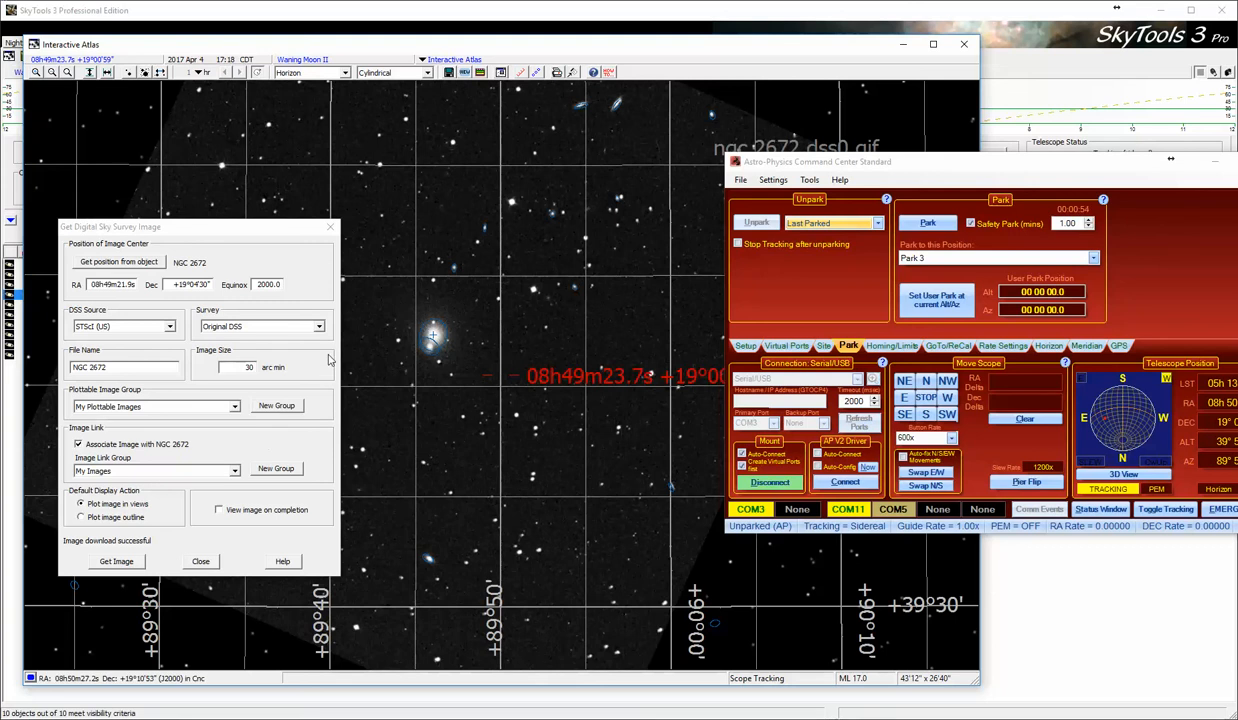
left_click(330, 227)
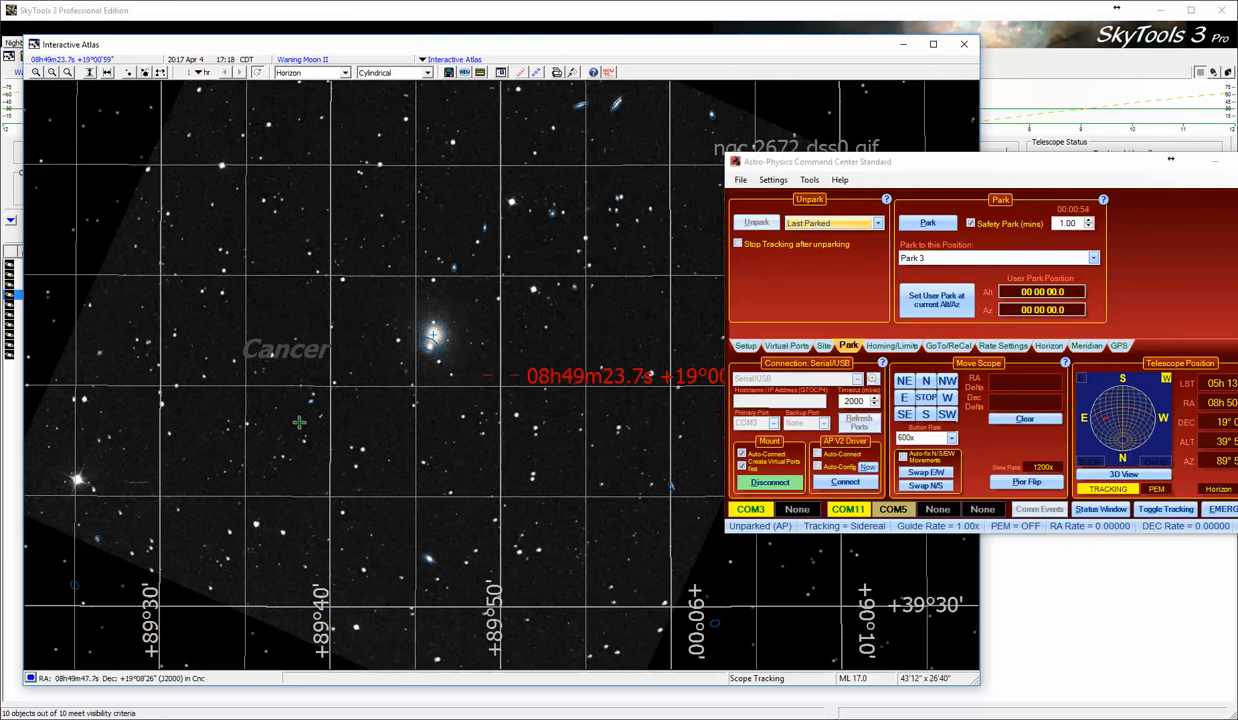
Inspect the downloaded NGC 2672 image on the chart up close, and hide this plottable image.
scroll(299, 422, "up", 1)
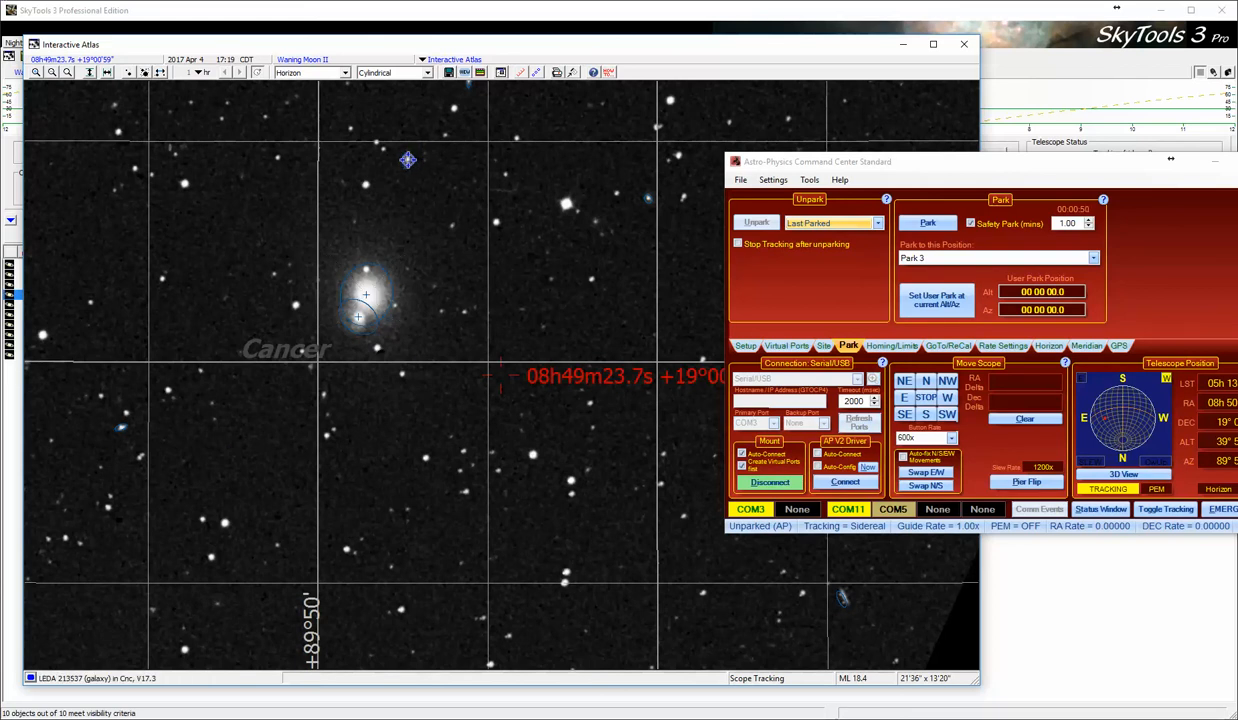
left_click(366, 295)
scroll(349, 421, "down", 1)
scroll(349, 421, "down", 1)
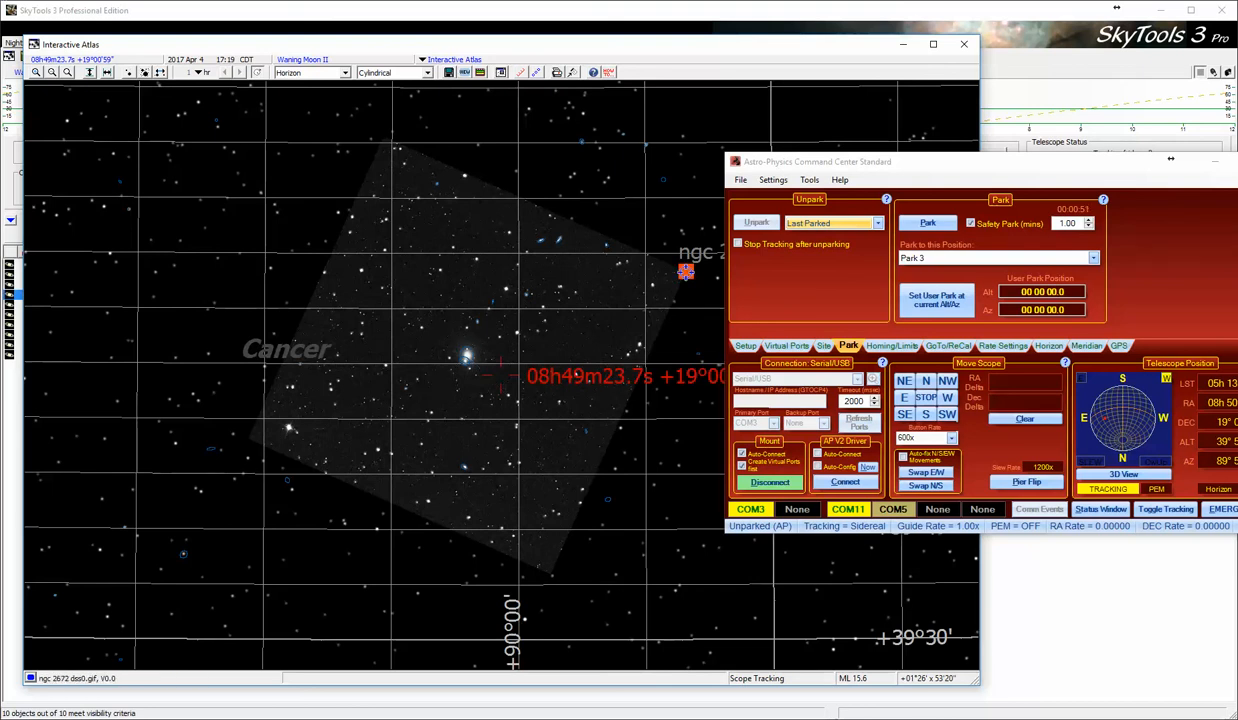
right_click(685, 271)
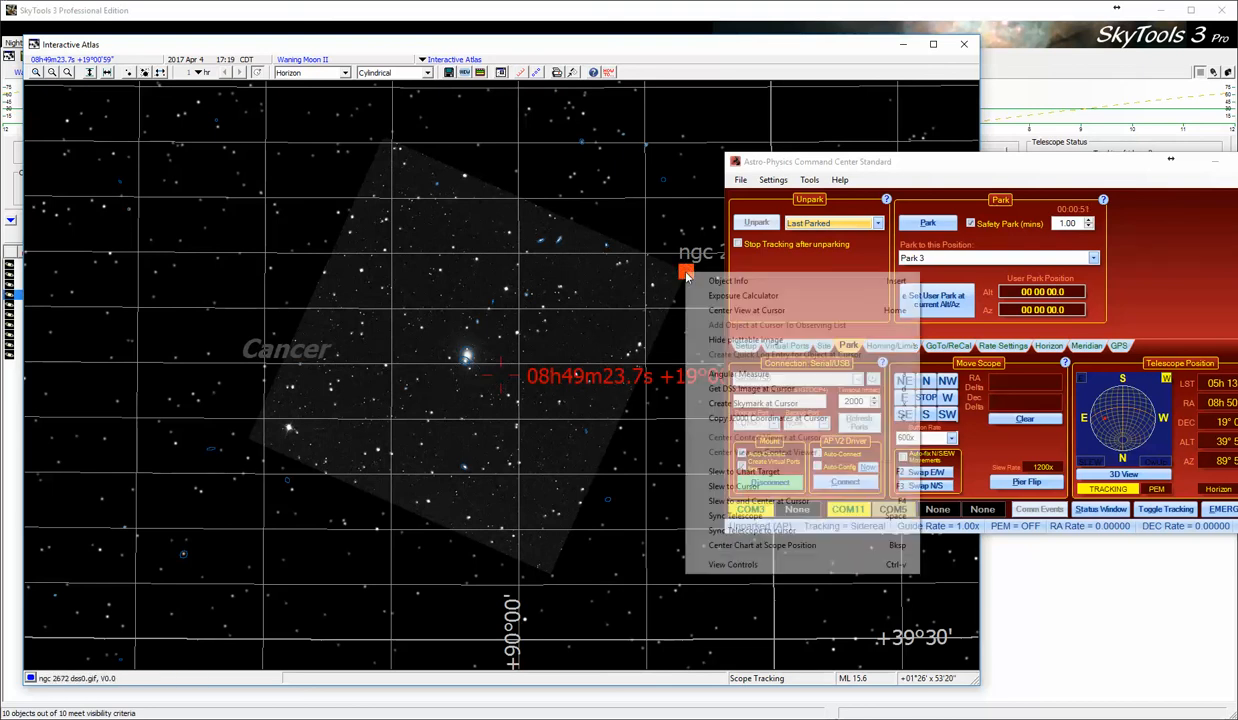
left_click(720, 341)
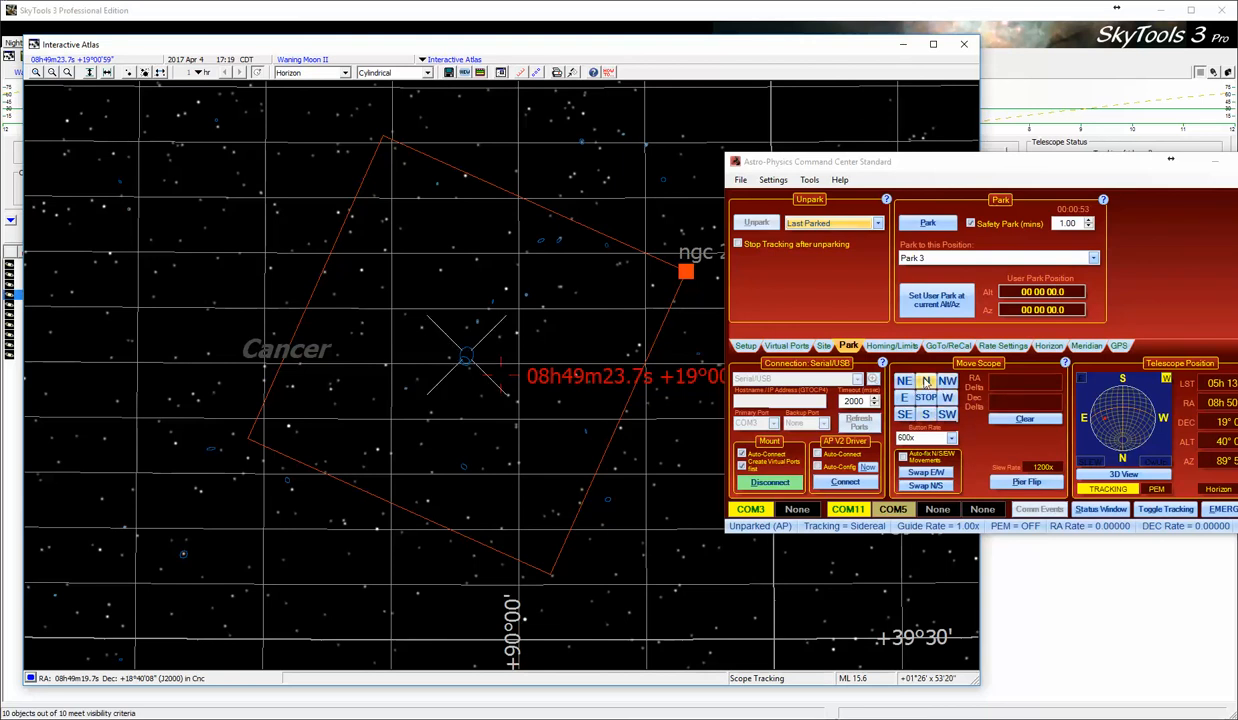
Set the mount's move button rate to 32x in Astro-Physics Command Center and move the telescope north and east.
left_click(951, 439)
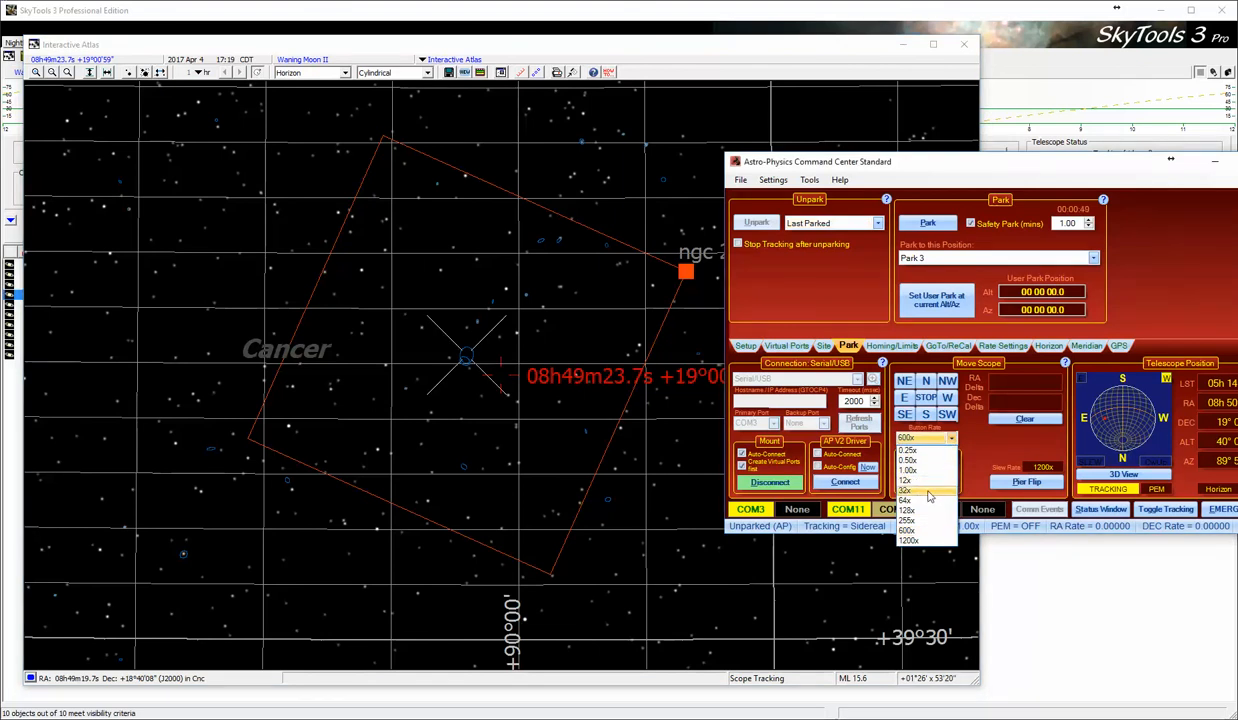
left_click(929, 491)
left_click(927, 385)
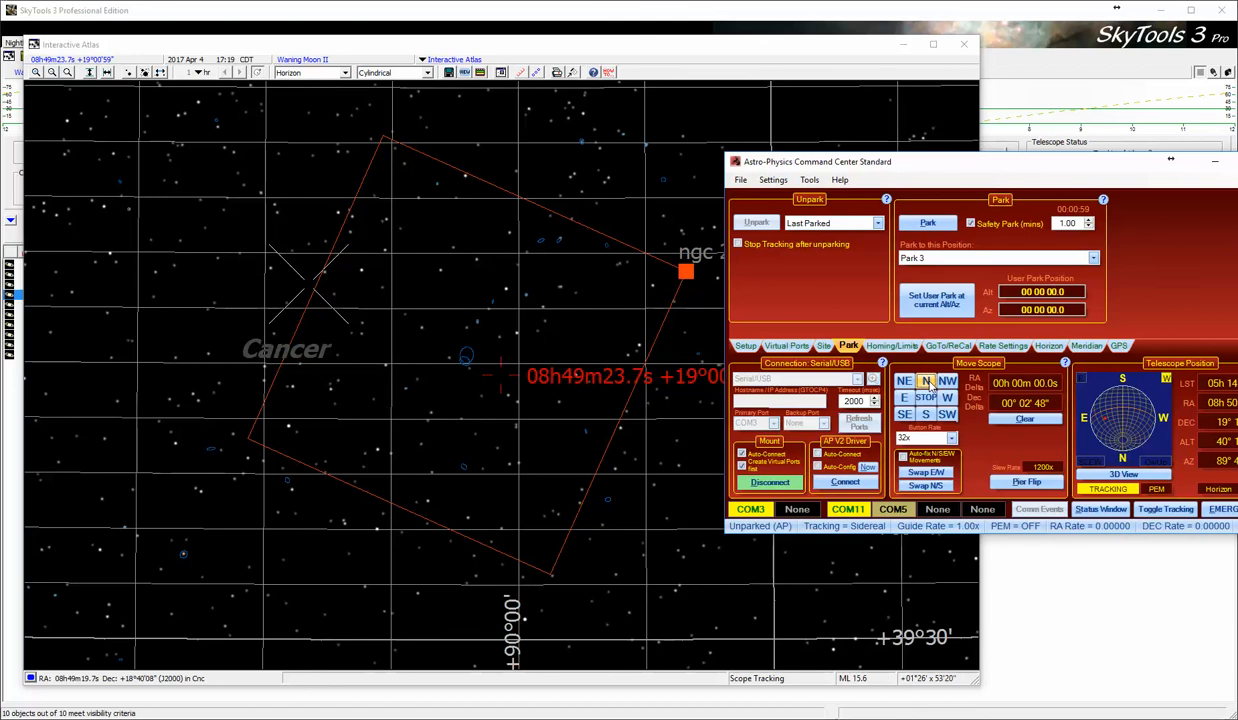
left_click(903, 398)
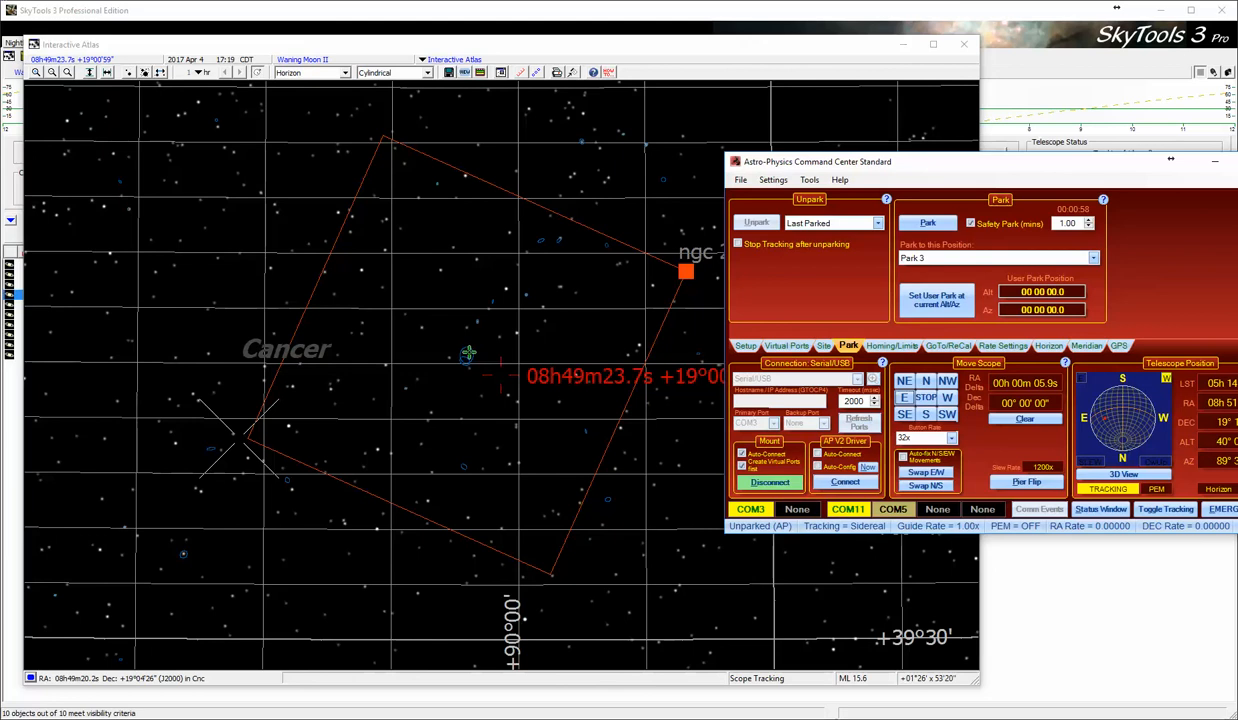
Return the telescope to the galaxy NGC 2672 by slewing to it and centering the chart there.
right_click(467, 355)
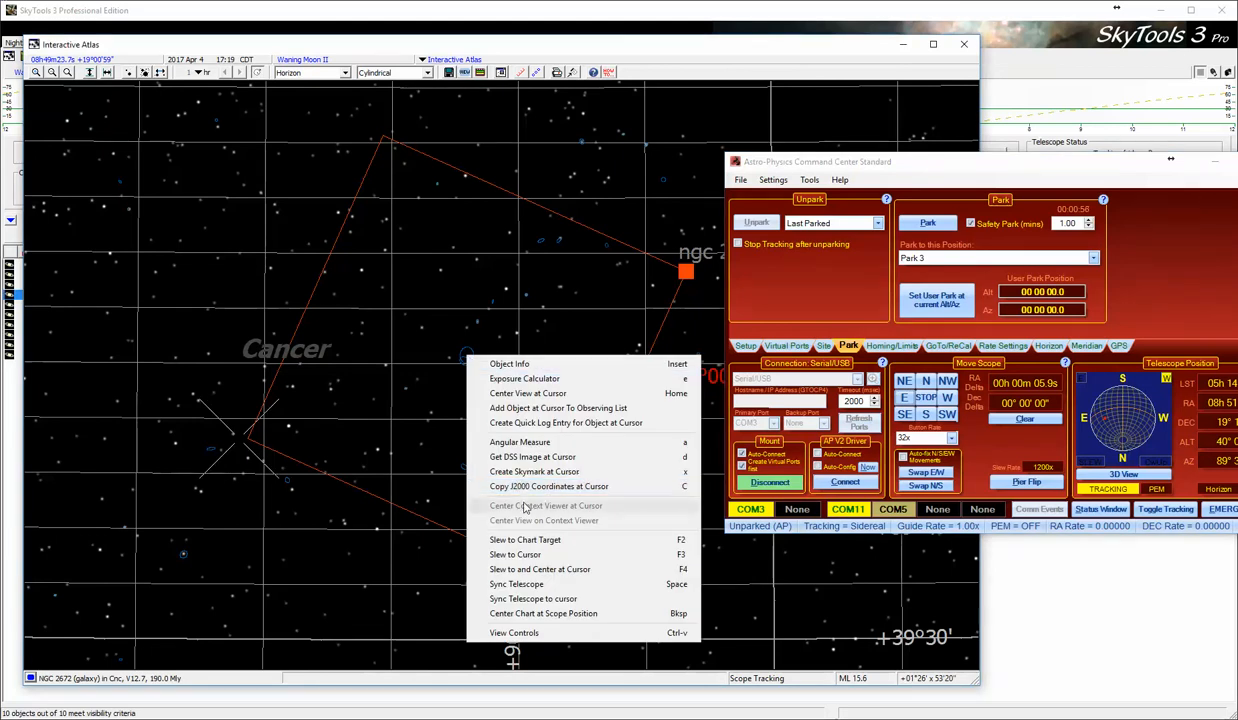
left_click(536, 570)
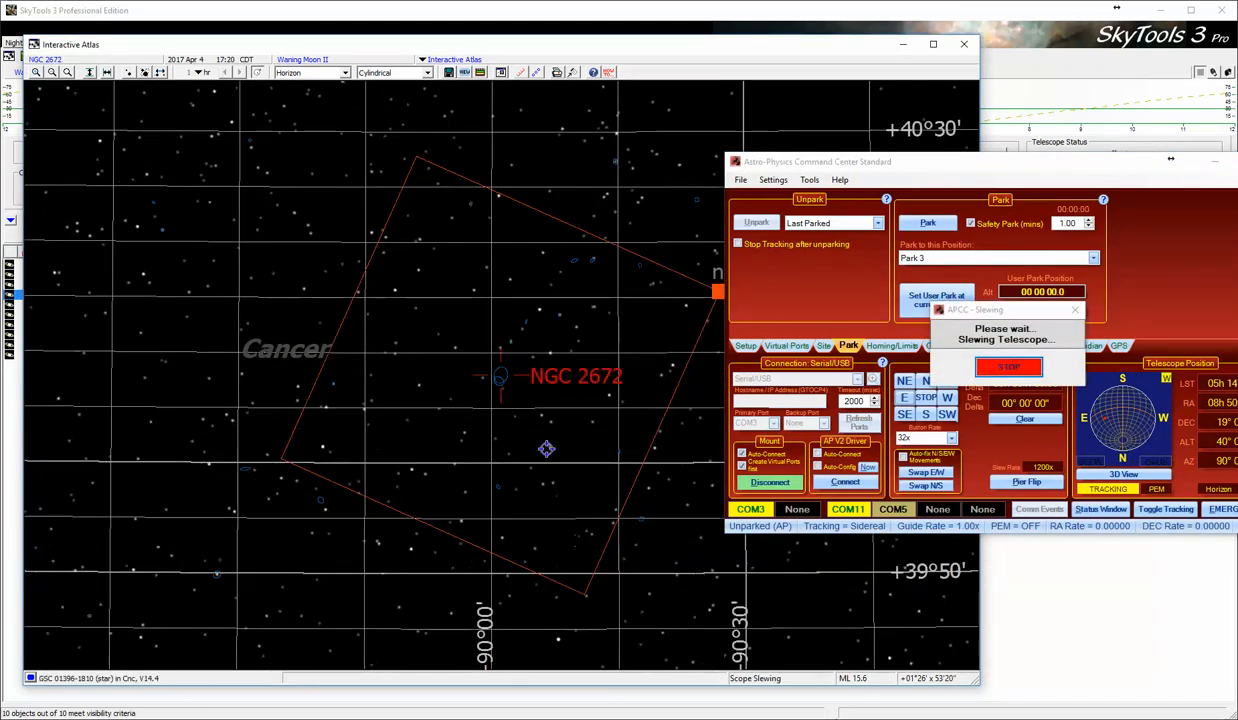